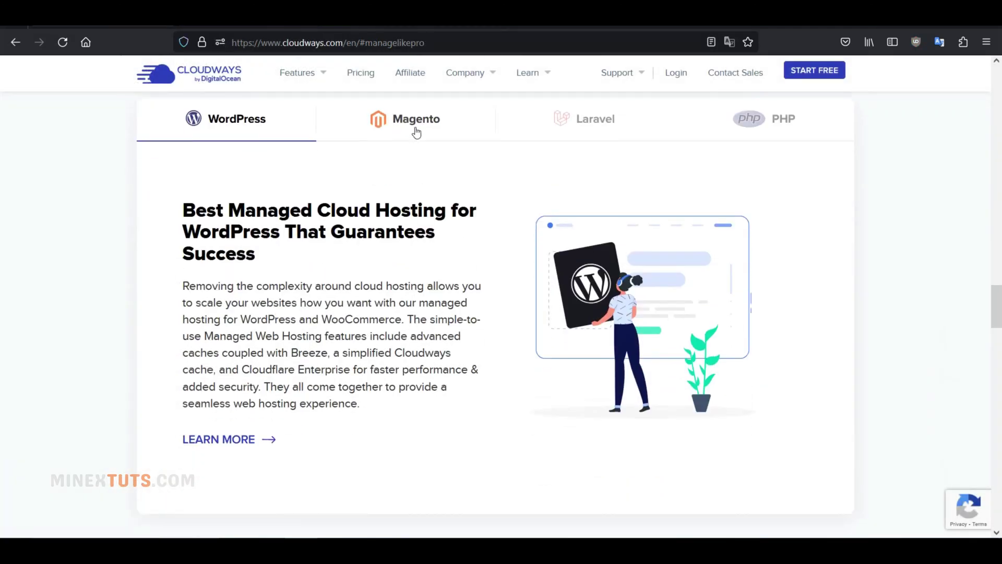
# Show the Magento, Laravel and then PHP hosting descriptions in the managed-application section.
pyautogui.click(415, 130)
pyautogui.click(599, 135)
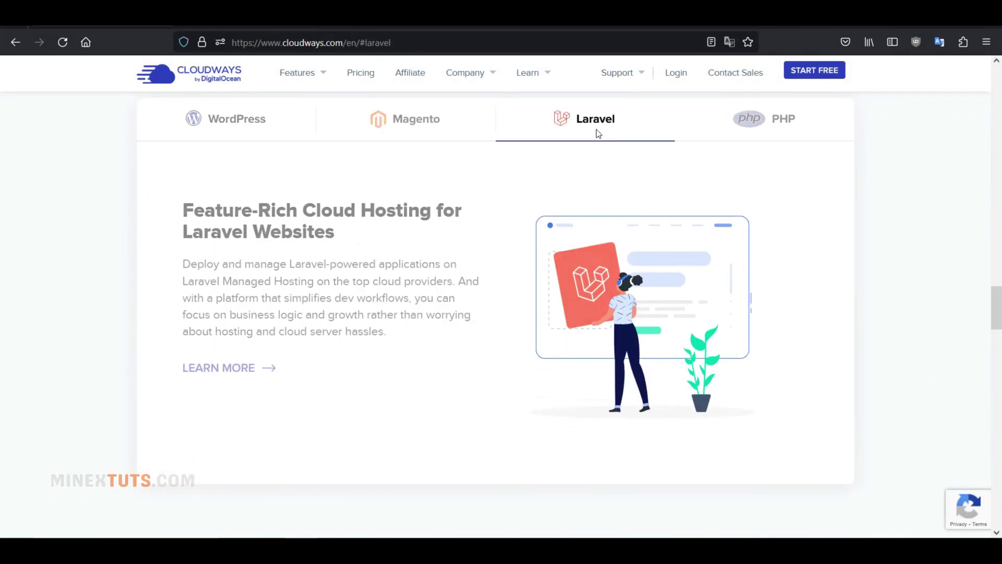
pyautogui.click(779, 116)
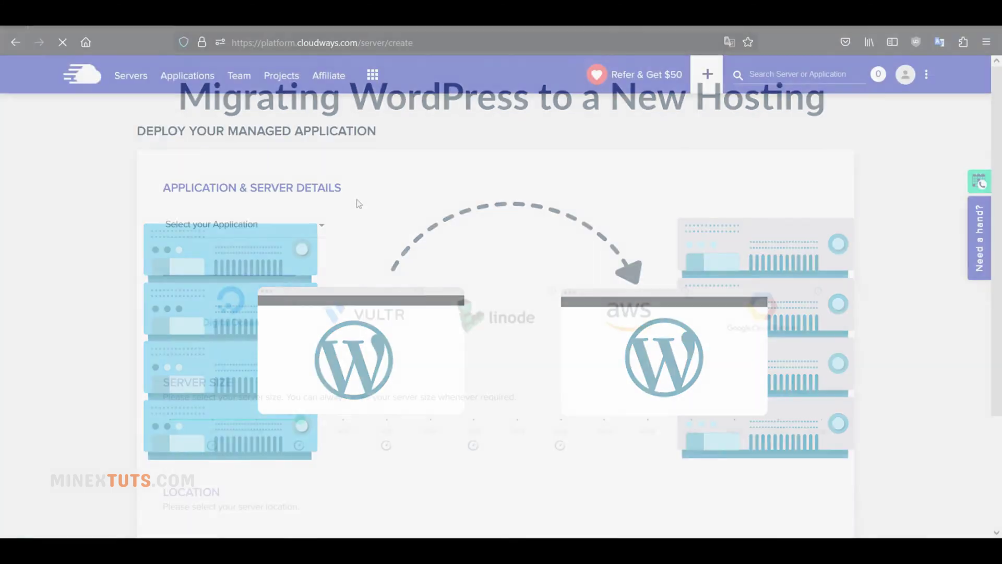
# Preview the server form with WordPress Version 6.1.1 and placeholder app, server and project names.
pyautogui.click(322, 236)
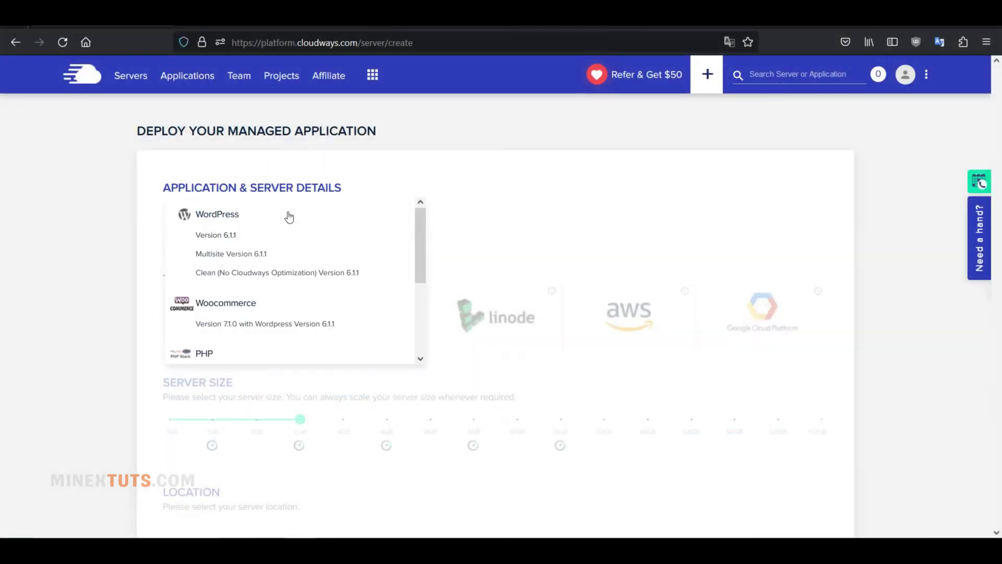
pyautogui.click(286, 230)
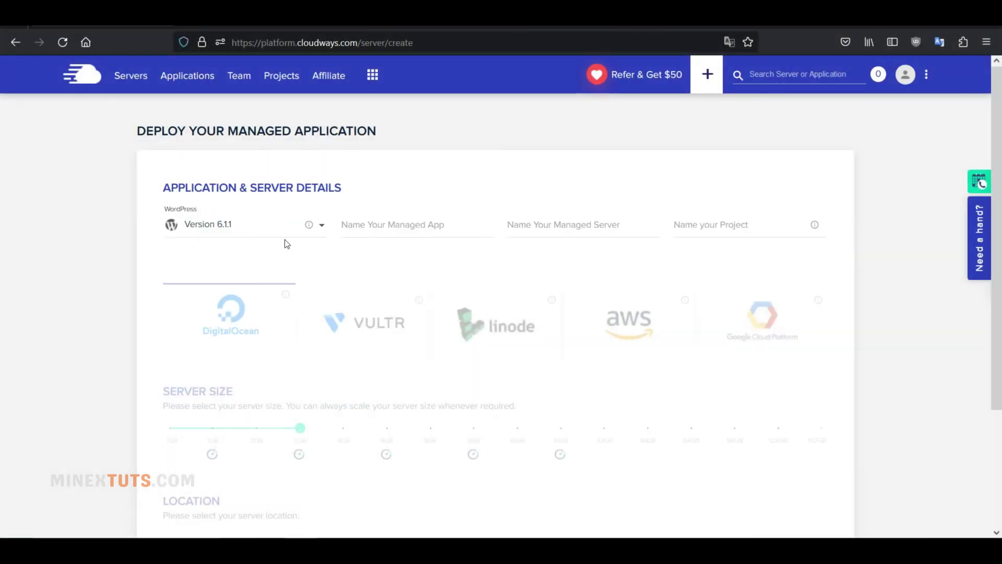
pyautogui.click(384, 238)
pyautogui.write('VXCV')
pyautogui.click(611, 225)
pyautogui.write('VCV')
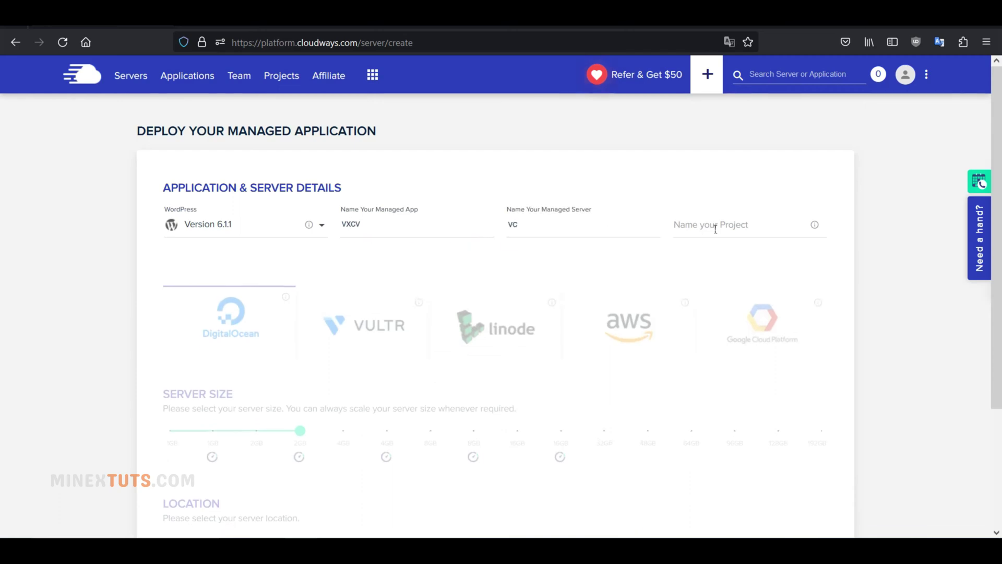
pyautogui.click(712, 225)
pyautogui.write('VCV')
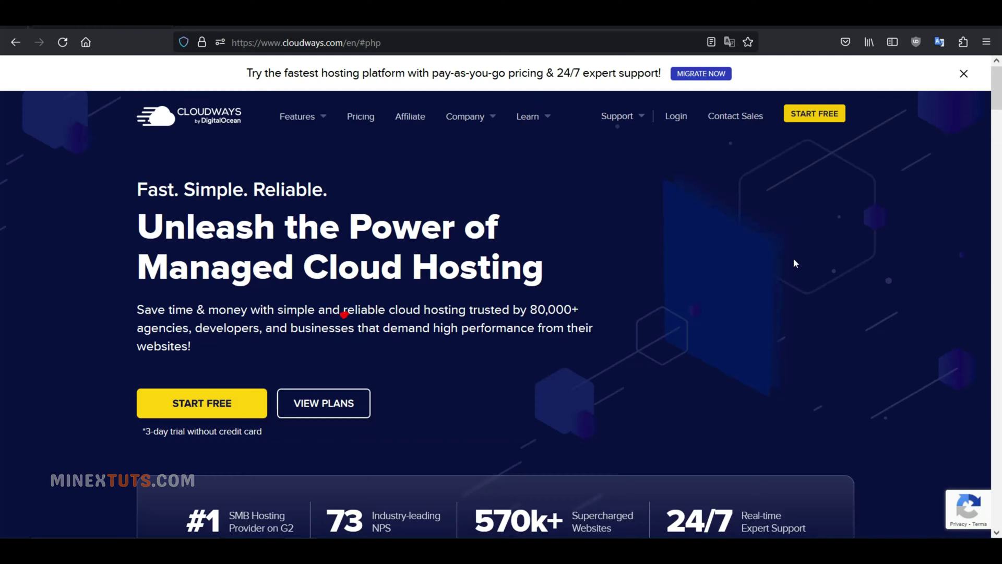
# Start a free sign-up and clear the pre-filled email field.
pyautogui.click(788, 217)
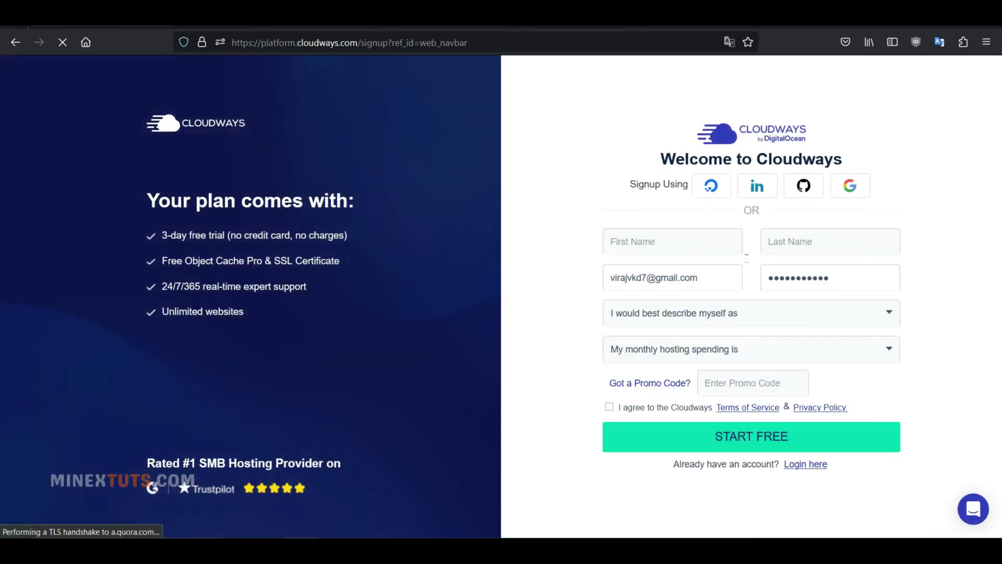
pyautogui.click(700, 286)
pyautogui.press('BackSpace')
pyautogui.press('BackSpace')
pyautogui.press('BackSpace')
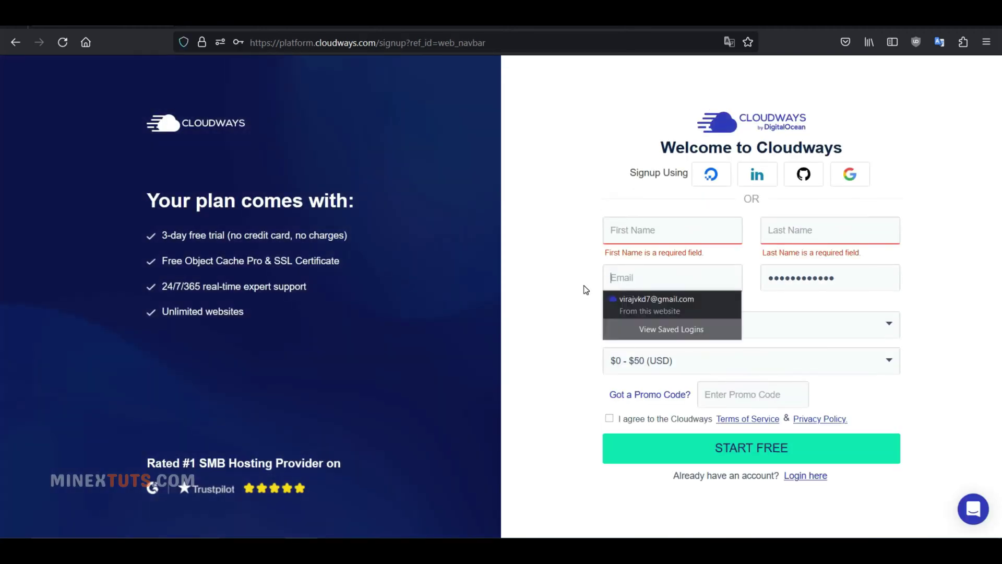
pyautogui.click(585, 287)
# Keep $0 - $50 (USD) monthly spending, accept the terms, and go to the login page.
pyautogui.click(665, 360)
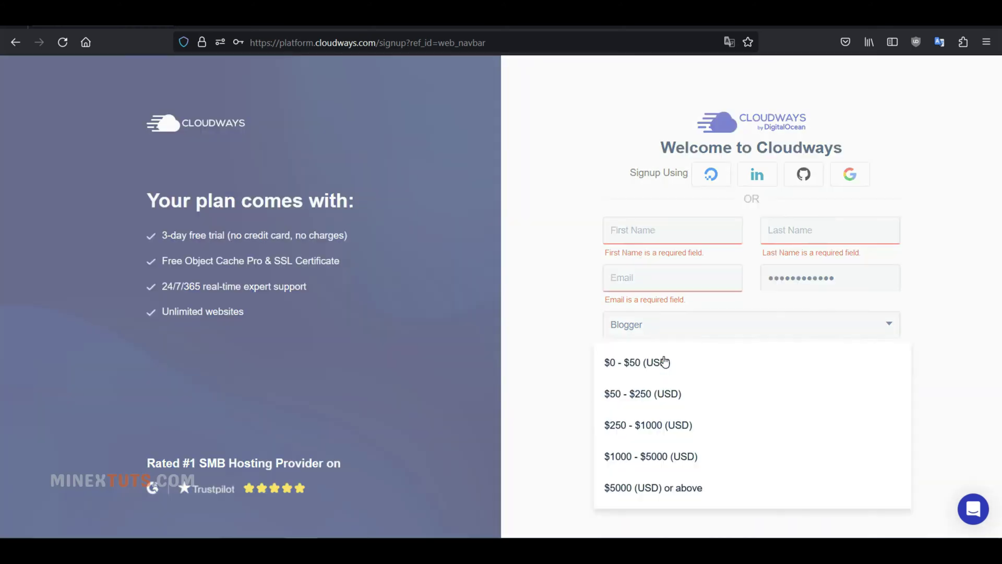
pyautogui.click(665, 361)
pyautogui.click(610, 418)
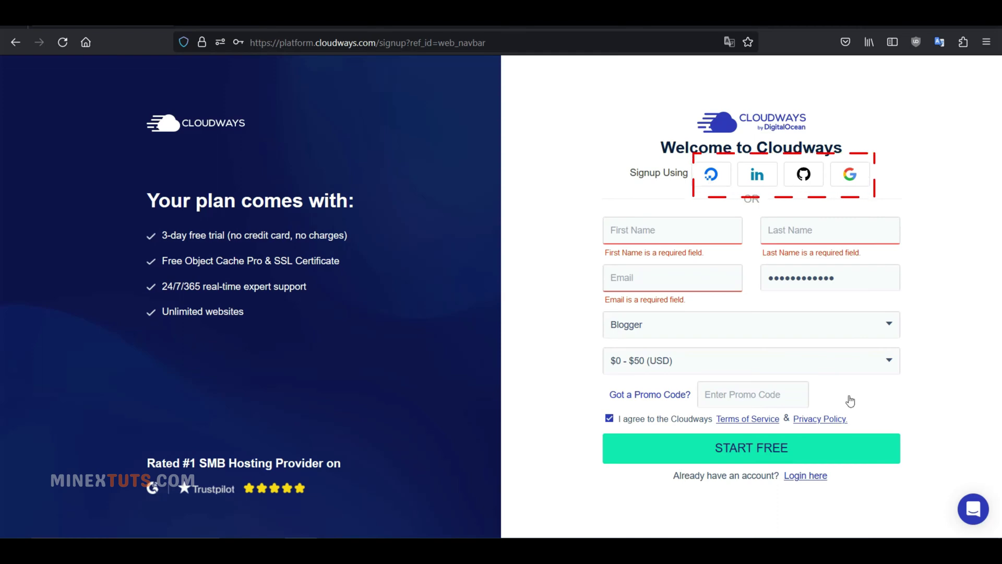
pyautogui.click(817, 476)
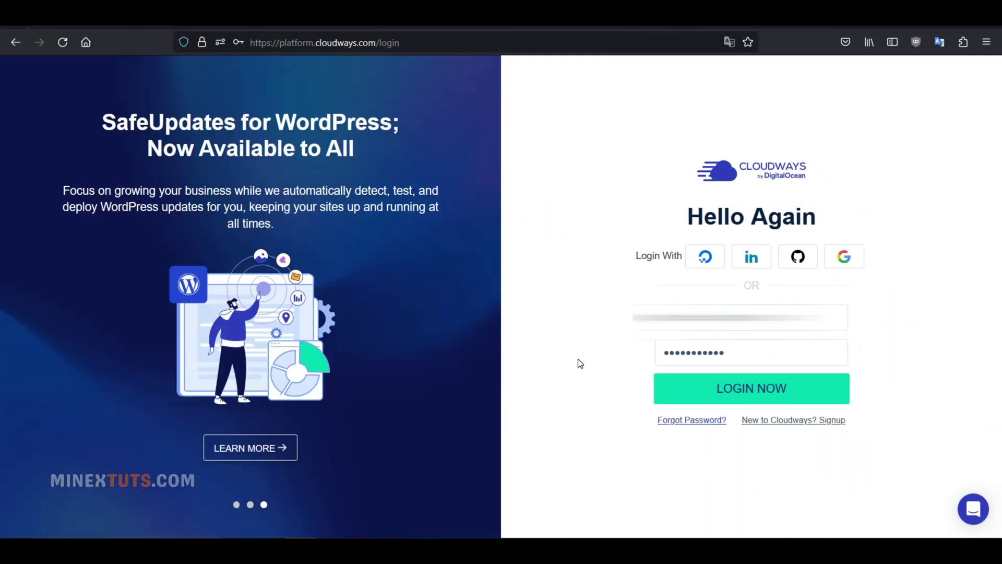
# Decline saving the password in Firefox and log in to the Cloudways account.
pyautogui.click(578, 359)
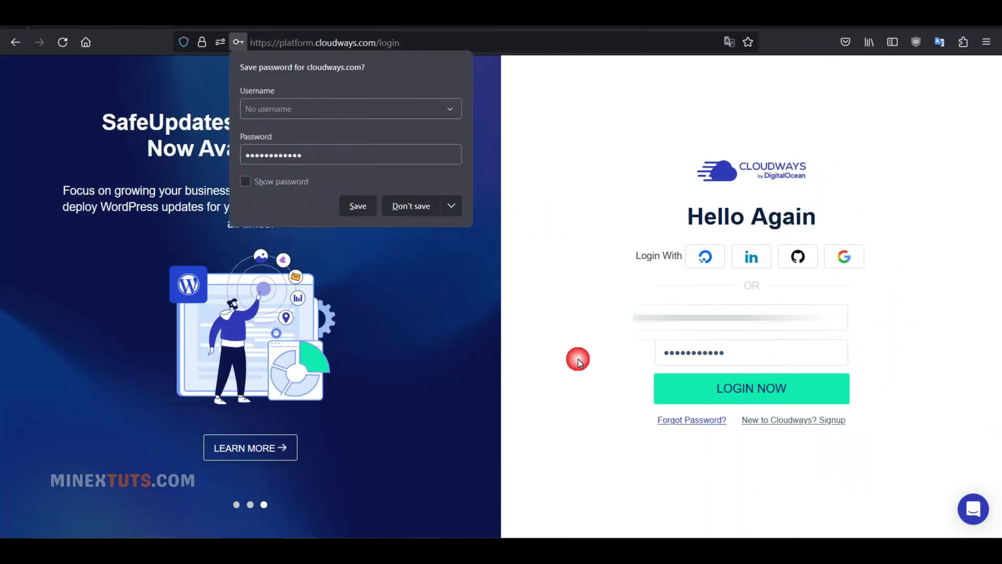
pyautogui.click(568, 264)
pyautogui.click(750, 388)
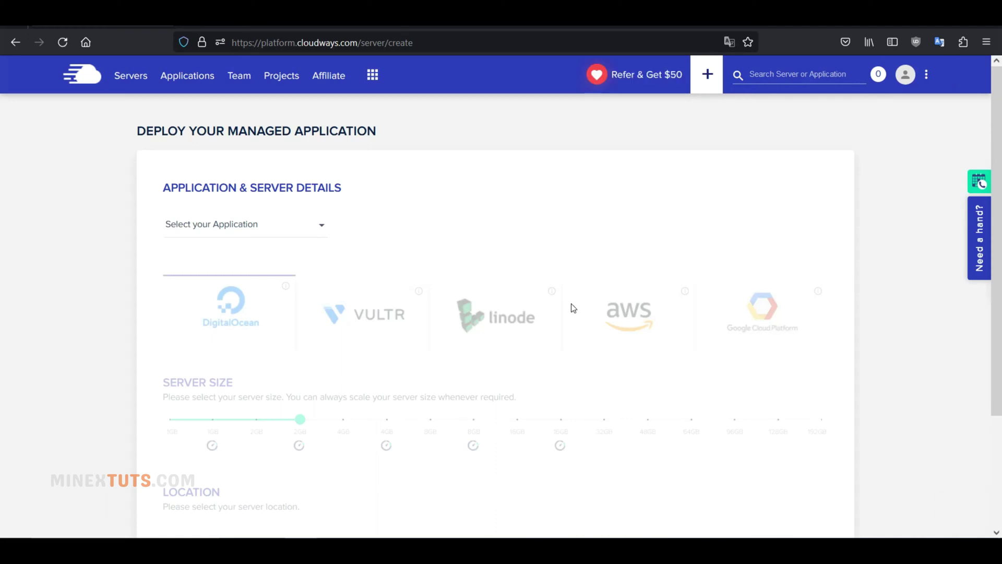
# Choose WordPress Version 6.1.1 and fill the app, server and project names with placeholders.
pyautogui.scroll(-3, 356, 201)
pyautogui.scroll(2, 358, 203)
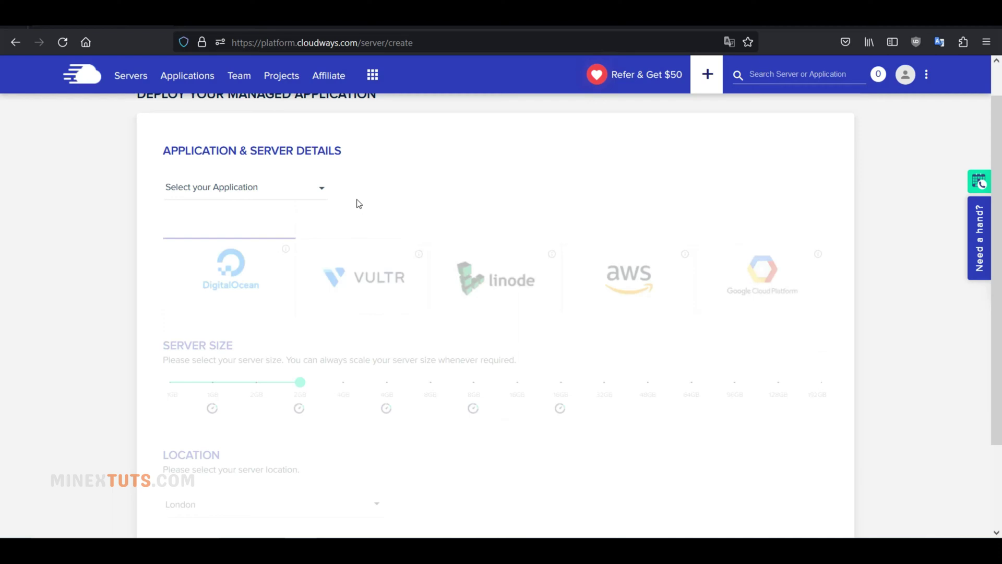
pyautogui.scroll(1, 344, 214)
pyautogui.click(324, 226)
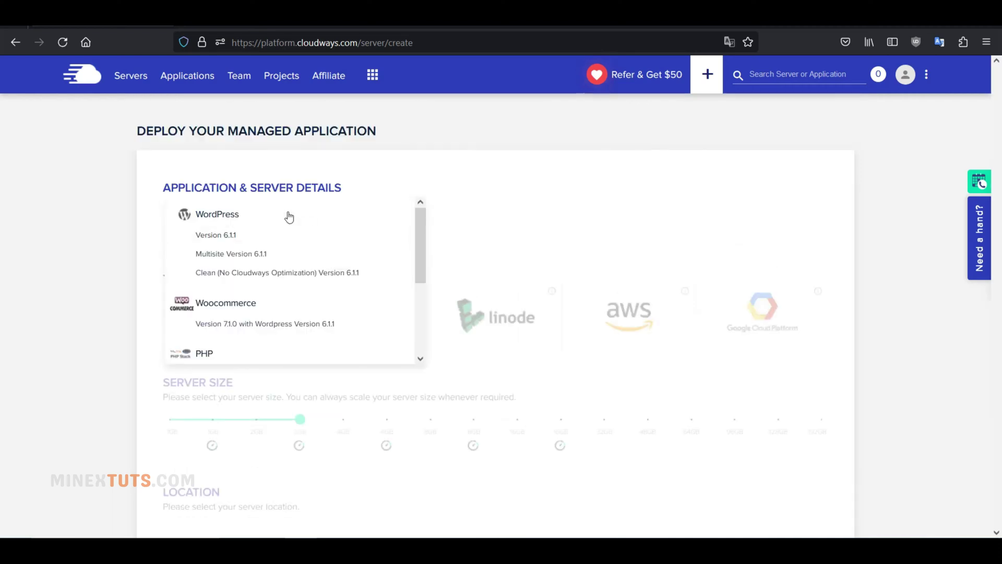
pyautogui.click(286, 235)
pyautogui.click(405, 232)
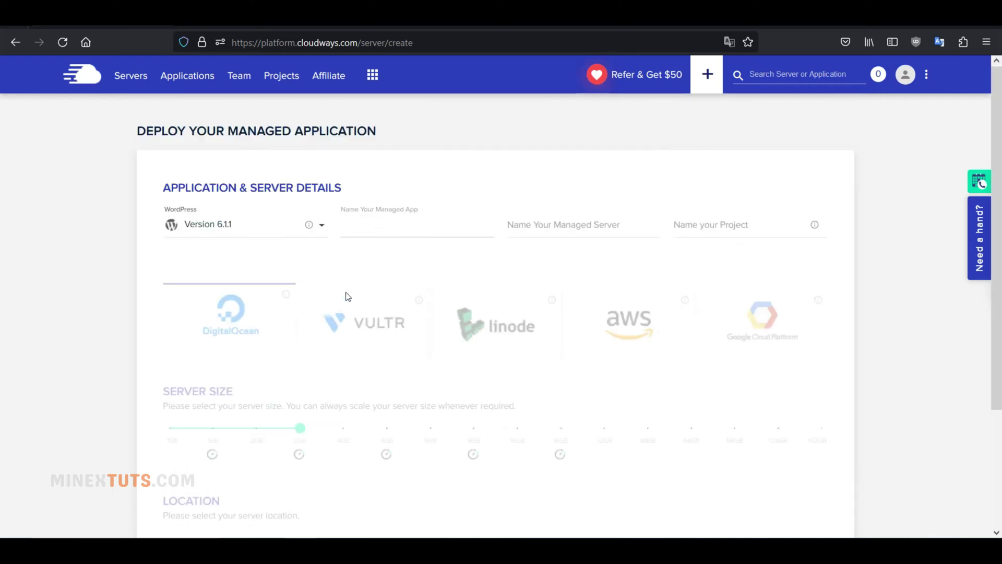
pyautogui.write('vxcv')
pyautogui.click(615, 220)
pyautogui.write('vcv')
pyautogui.click(734, 223)
pyautogui.write('vcv')
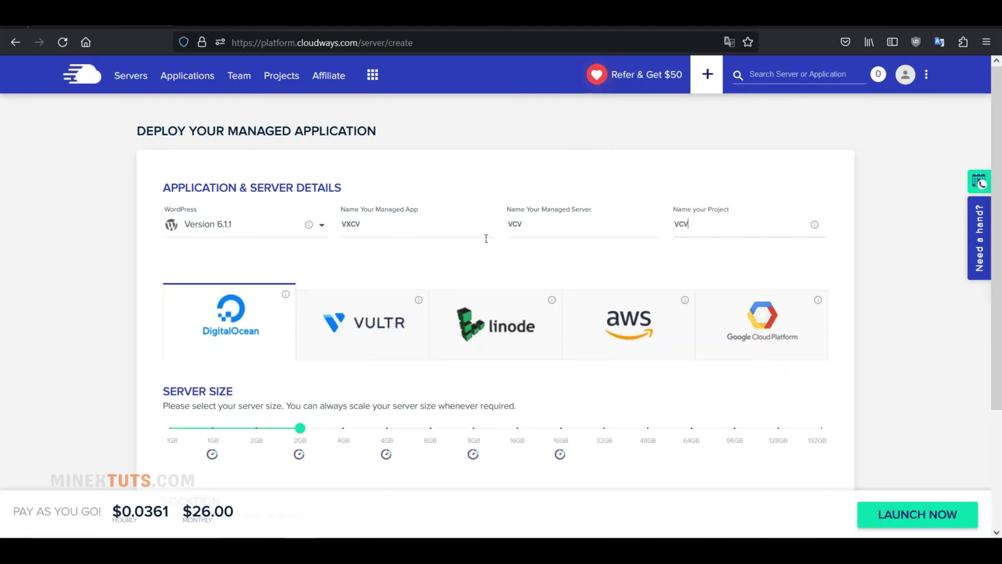
# Replace the placeholder app, server and project names with 'wordpress'.
pyautogui.doubleClick(376, 230)
pyautogui.doubleClick(347, 228)
pyautogui.write('wordpress')
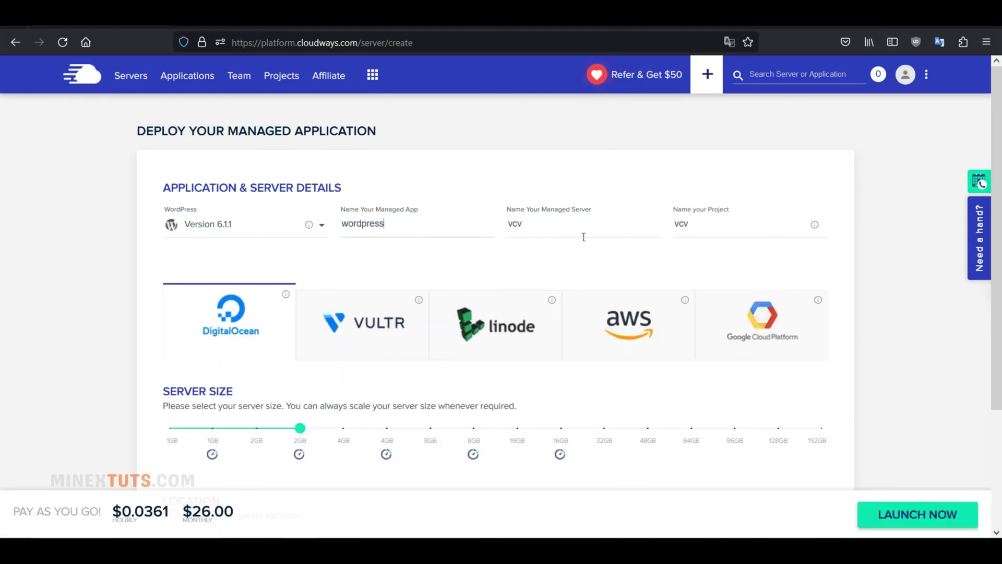
pyautogui.doubleClick(584, 235)
pyautogui.press('BackSpace')
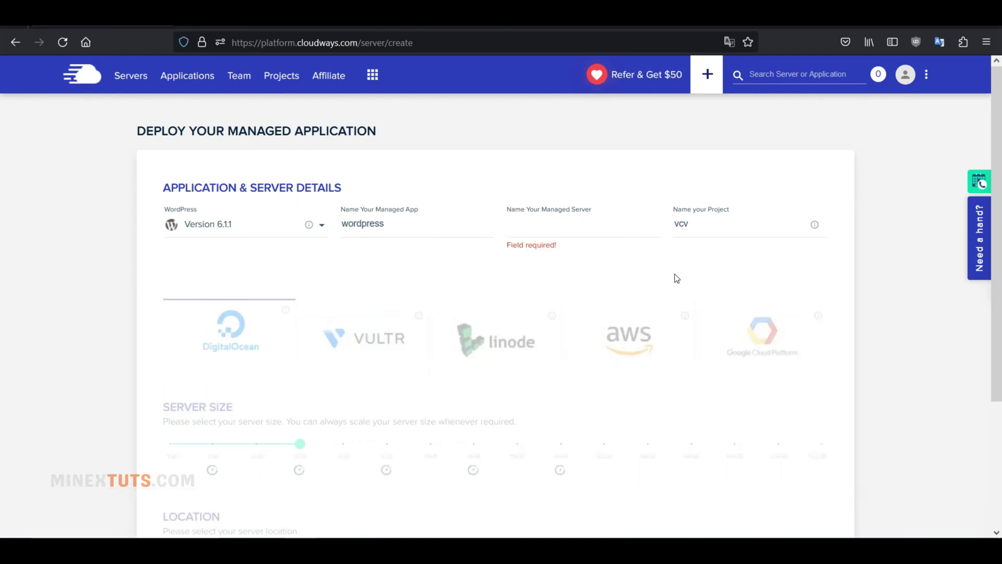
pyautogui.write('wordpress')
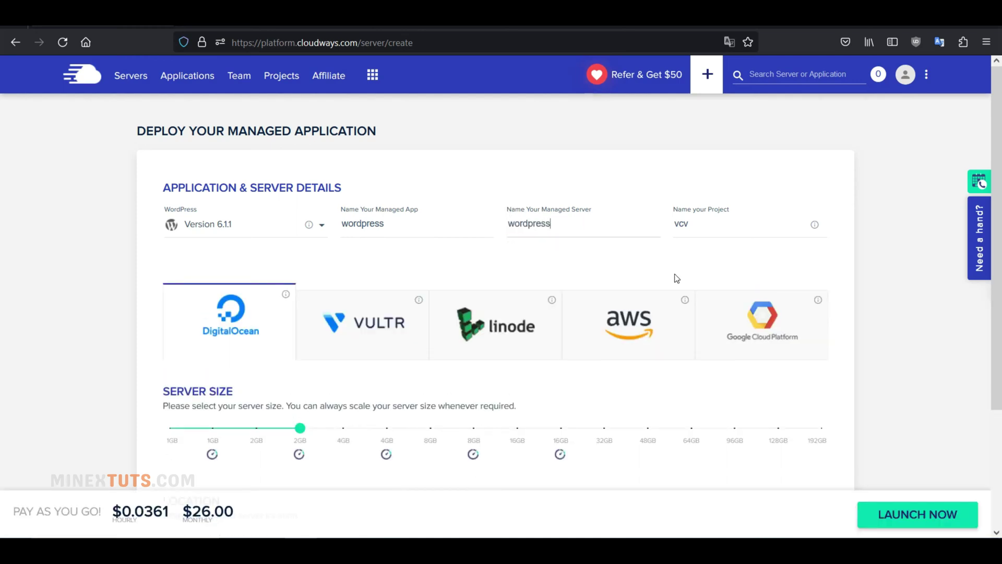
pyautogui.doubleClick(681, 223)
pyautogui.write('wordpress')
# Compare Vultr, Linode, AWS and Google Cloud, then settle on DigitalOcean as provider.
pyautogui.scroll(-2, 507, 277)
pyautogui.scroll(1, 507, 277)
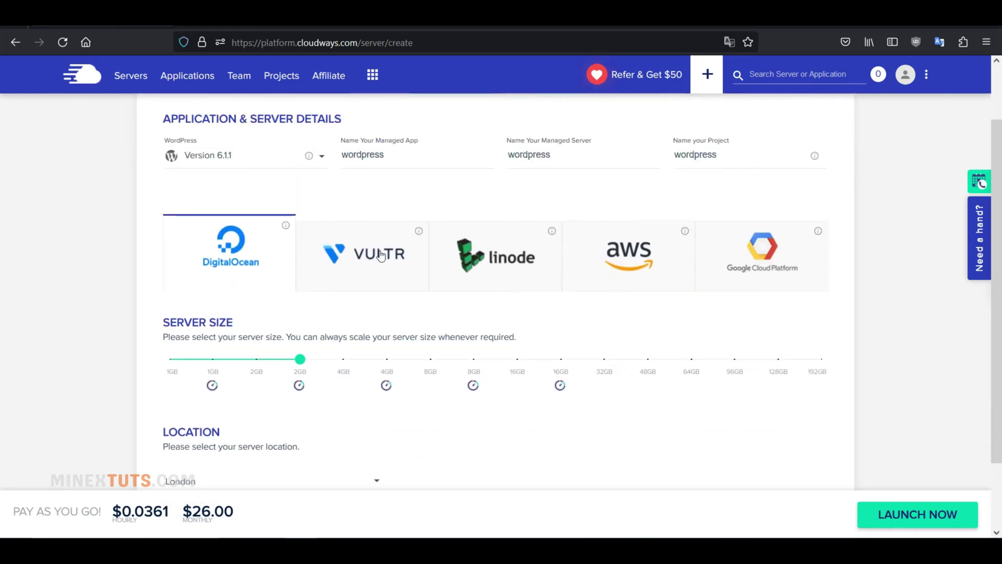
pyautogui.click(378, 252)
pyautogui.click(544, 258)
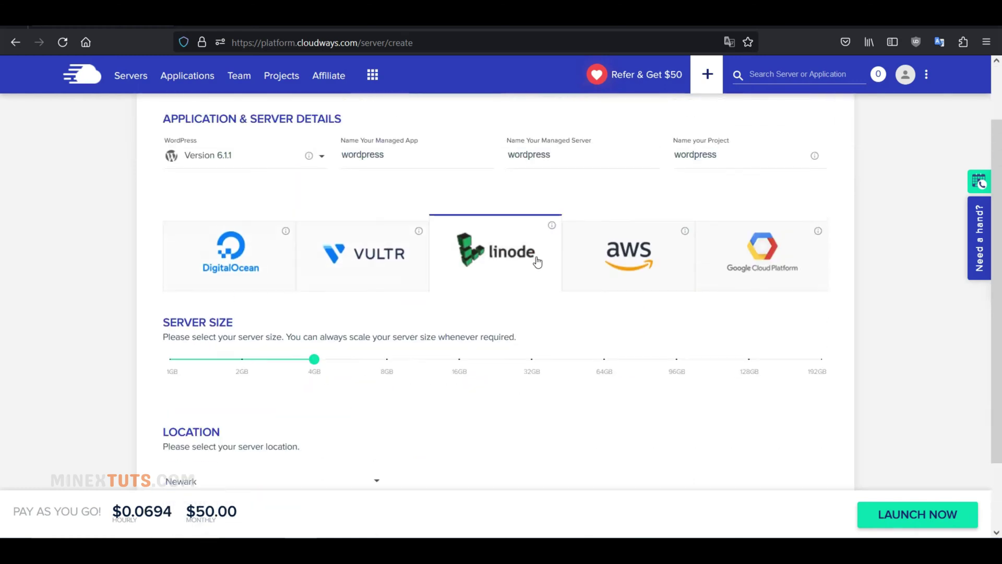
pyautogui.click(600, 271)
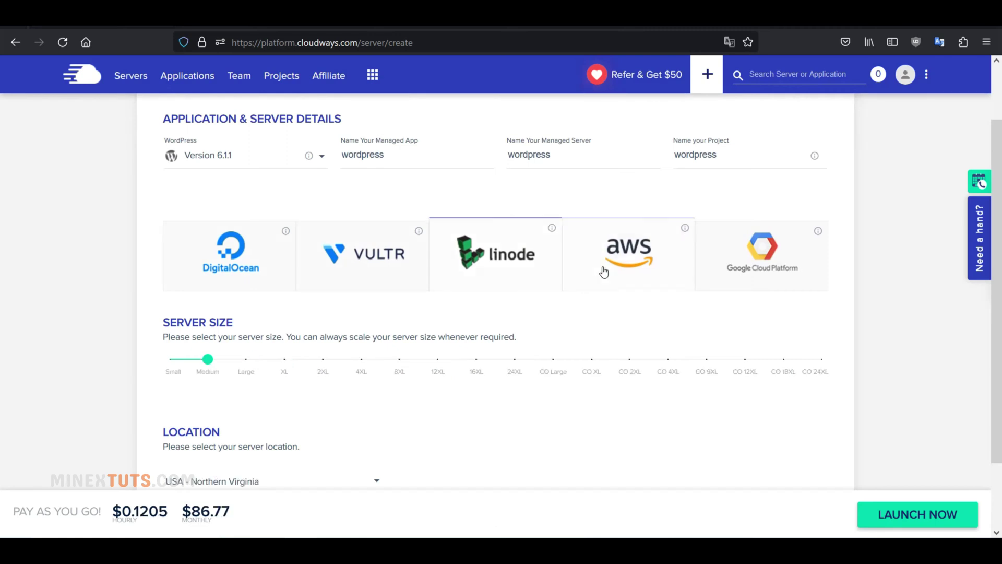
pyautogui.click(738, 274)
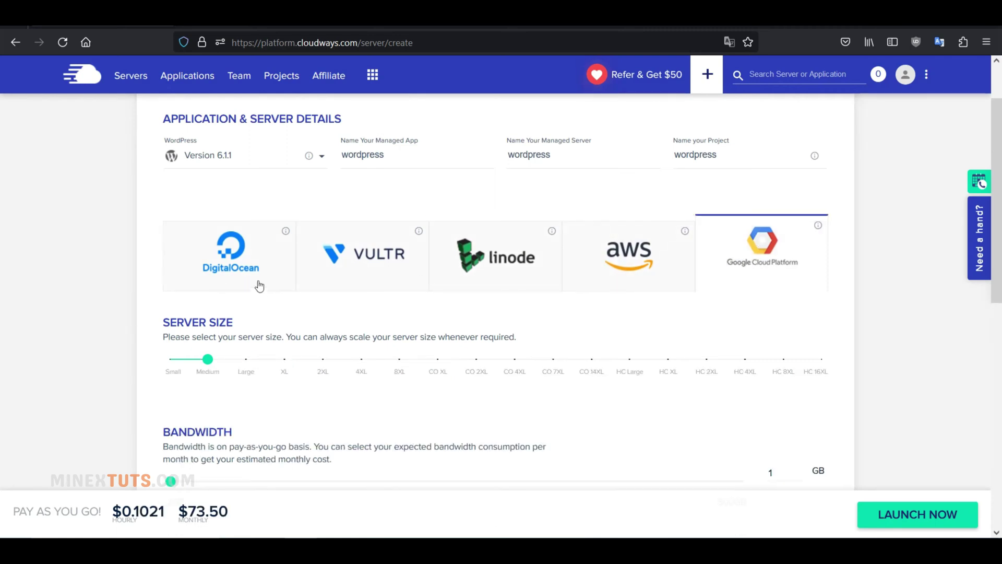
pyautogui.click(208, 277)
# Set the DigitalOcean server size to 2GB.
pyautogui.scroll(-2, 282, 300)
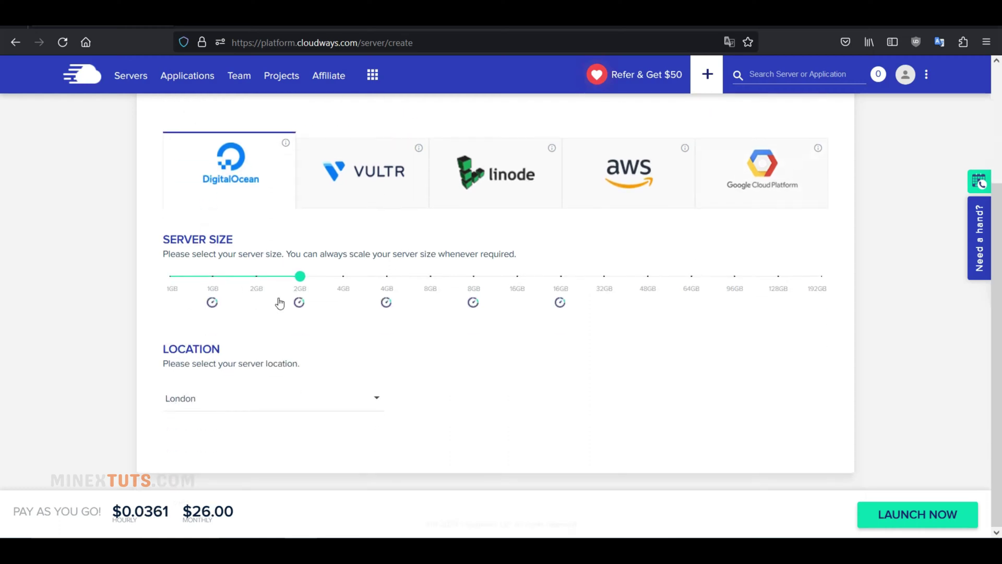
pyautogui.moveTo(304, 305)
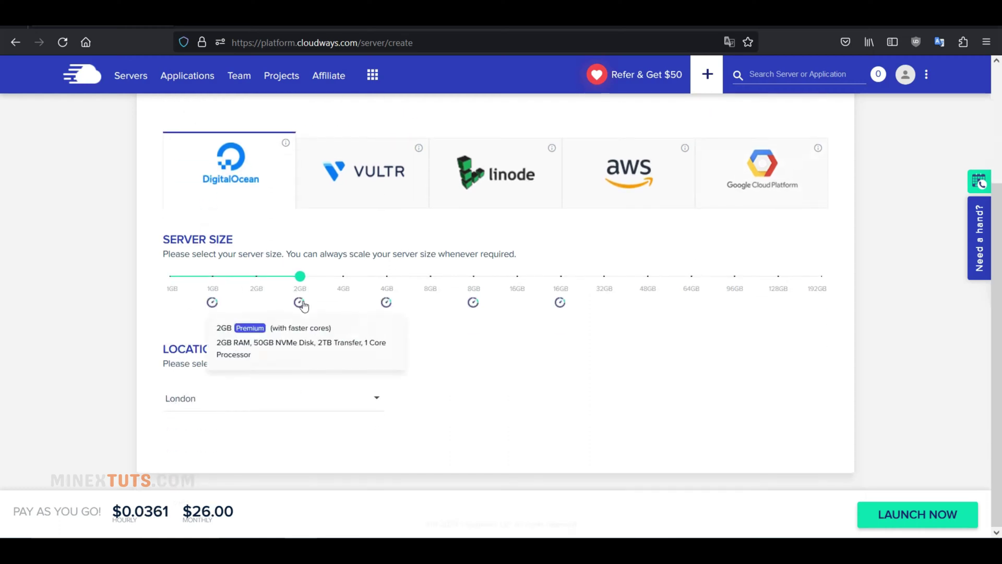
pyautogui.click(213, 278)
pyautogui.scroll(-1, 298, 353)
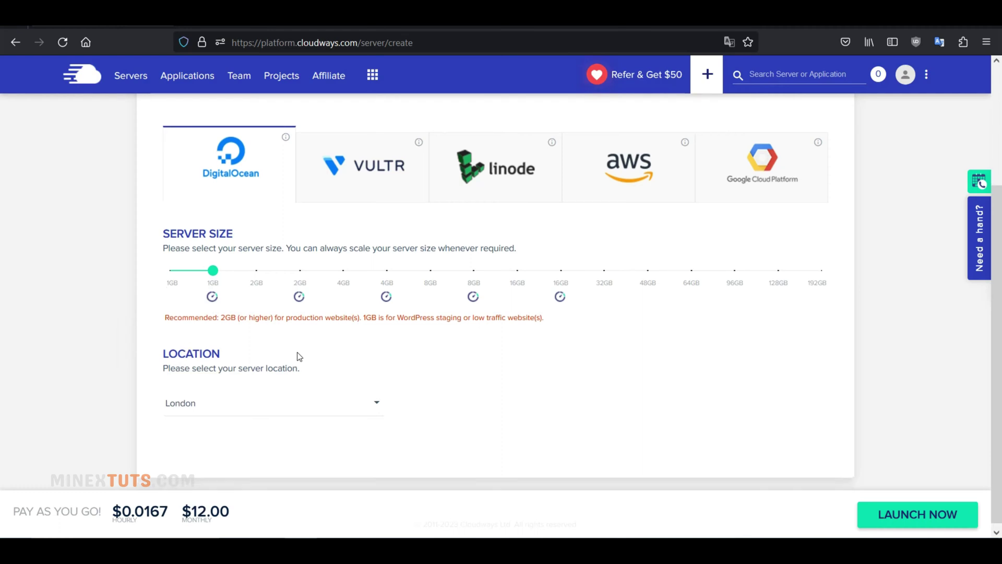
pyautogui.moveTo(211, 265); pyautogui.dragTo(151, 282)
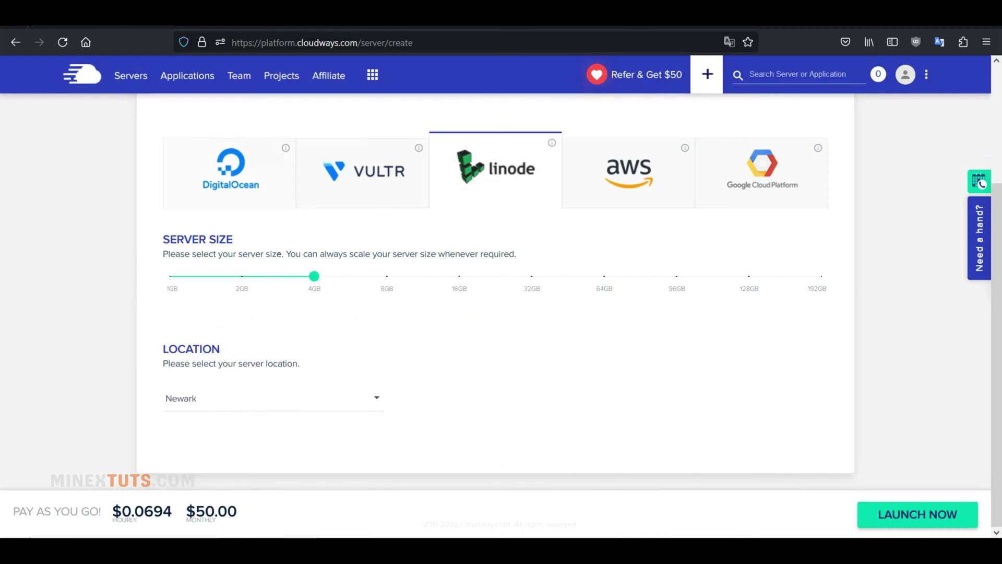
pyautogui.moveTo(327, 278); pyautogui.dragTo(157, 292)
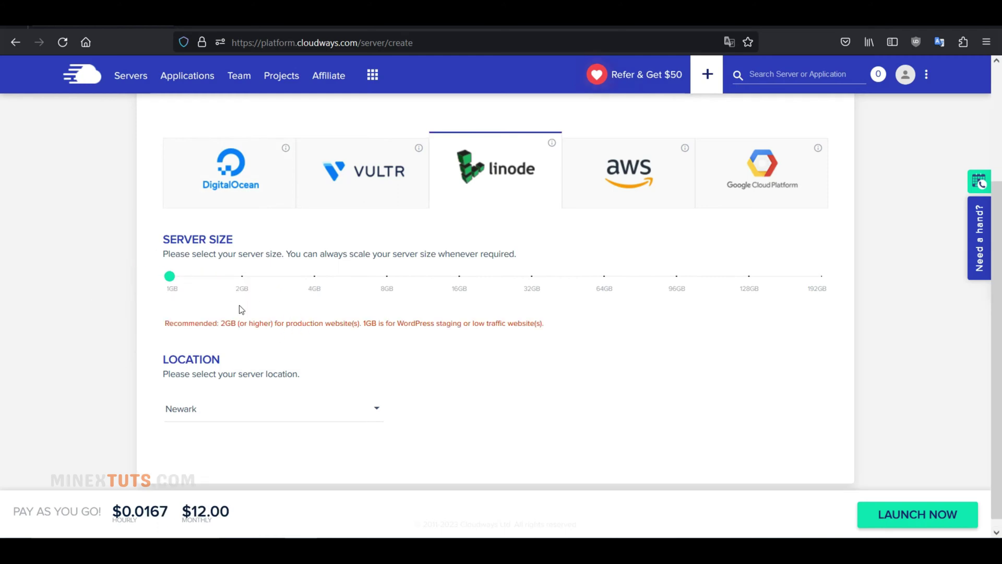
pyautogui.click(265, 192)
pyautogui.click(219, 280)
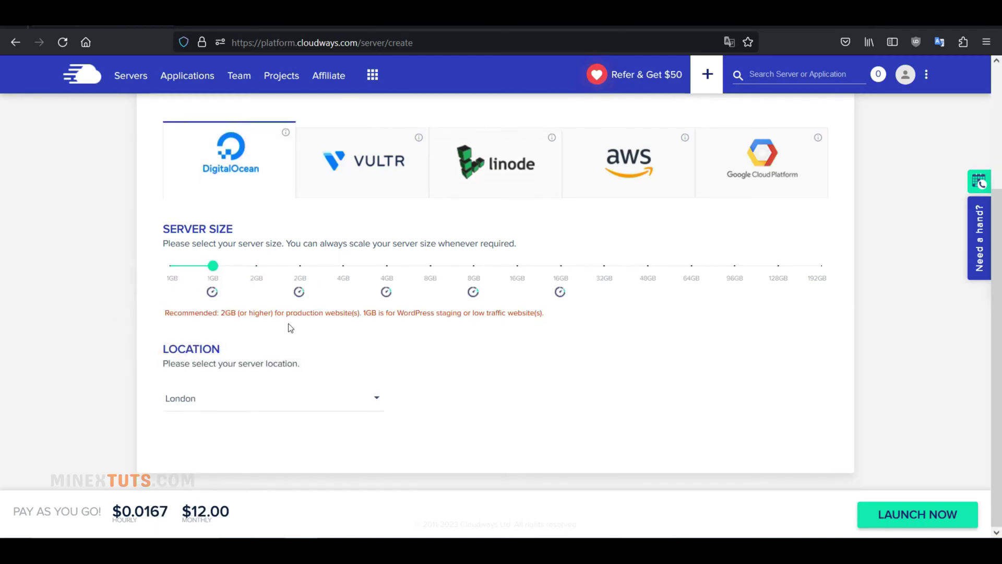
pyautogui.click(300, 278)
# Choose New York as the server location.
pyautogui.click(333, 407)
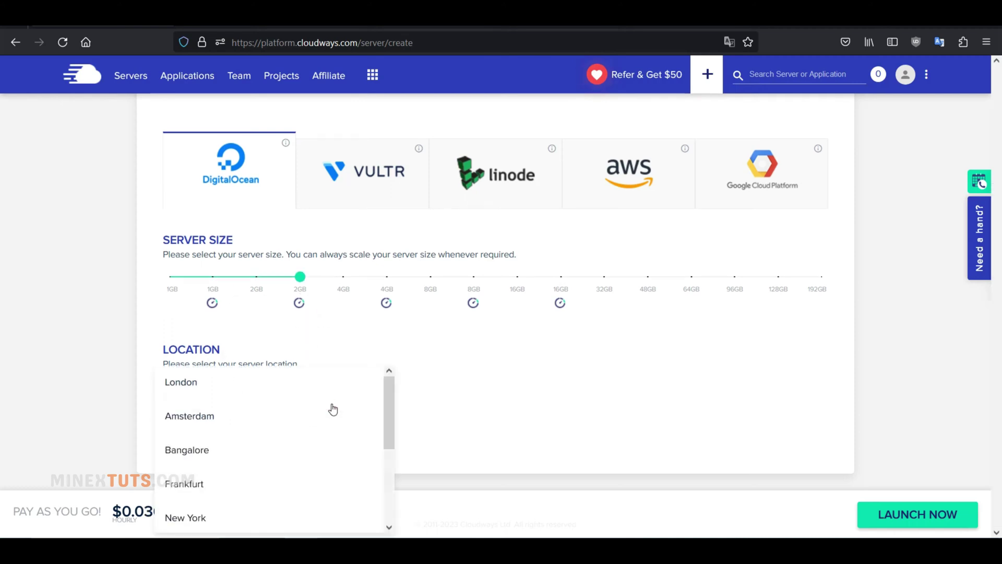
pyautogui.scroll(-3, 333, 409)
pyautogui.scroll(2, 333, 408)
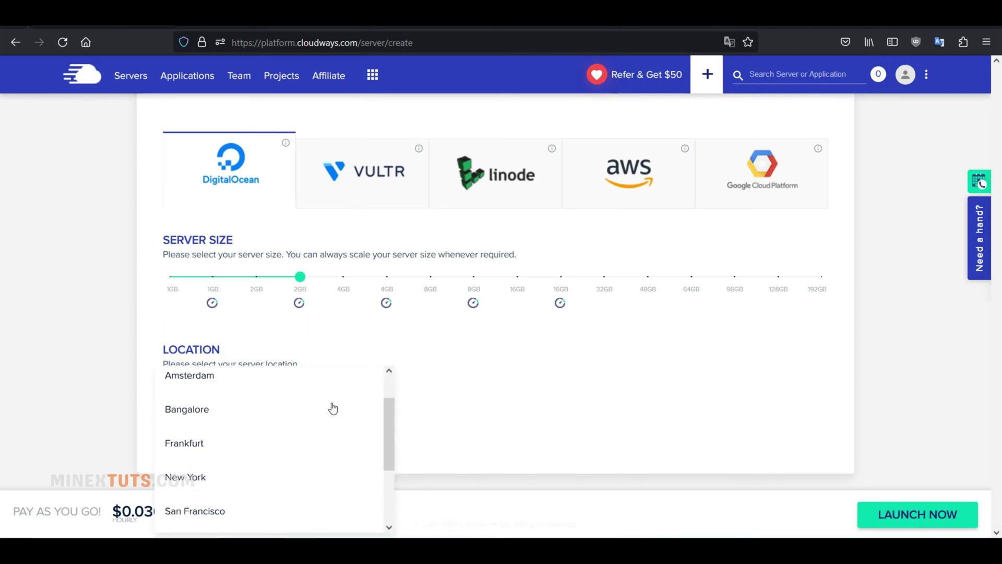
pyautogui.scroll(-2, 332, 409)
pyautogui.scroll(2, 256, 455)
pyautogui.scroll(1, 252, 454)
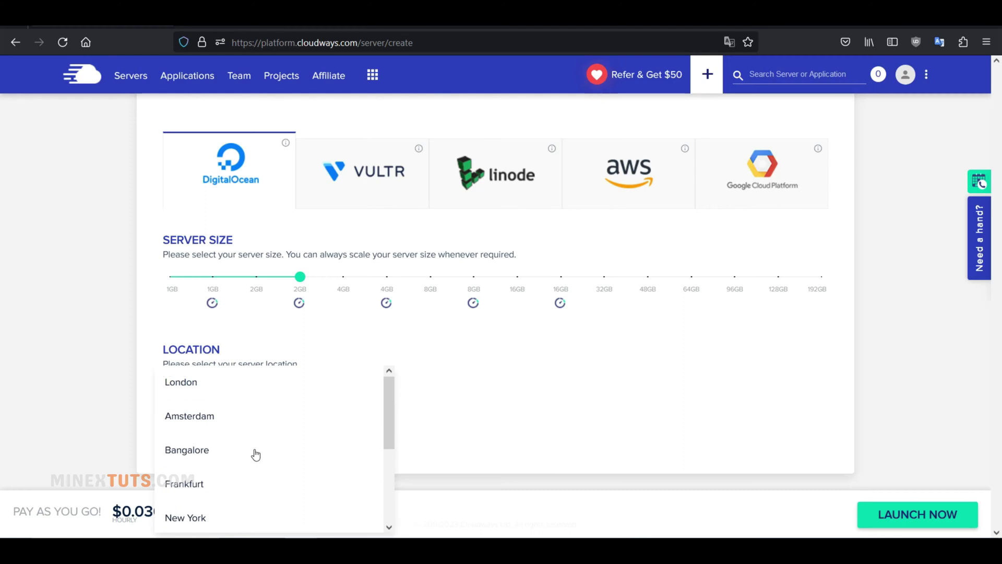
pyautogui.scroll(-2, 245, 459)
pyautogui.click(200, 467)
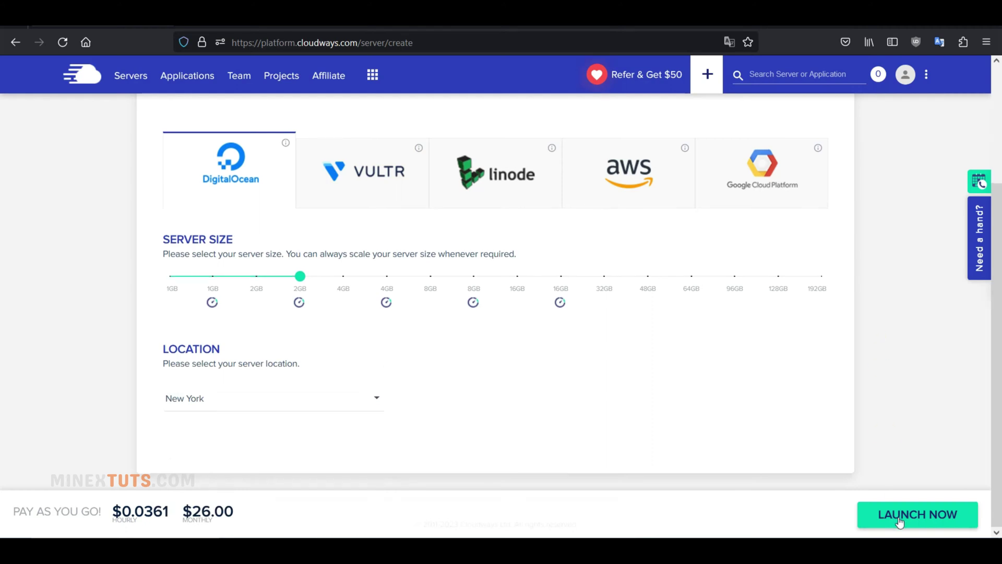
# Launch the server and dismiss the referral invitation popup.
pyautogui.click(938, 528)
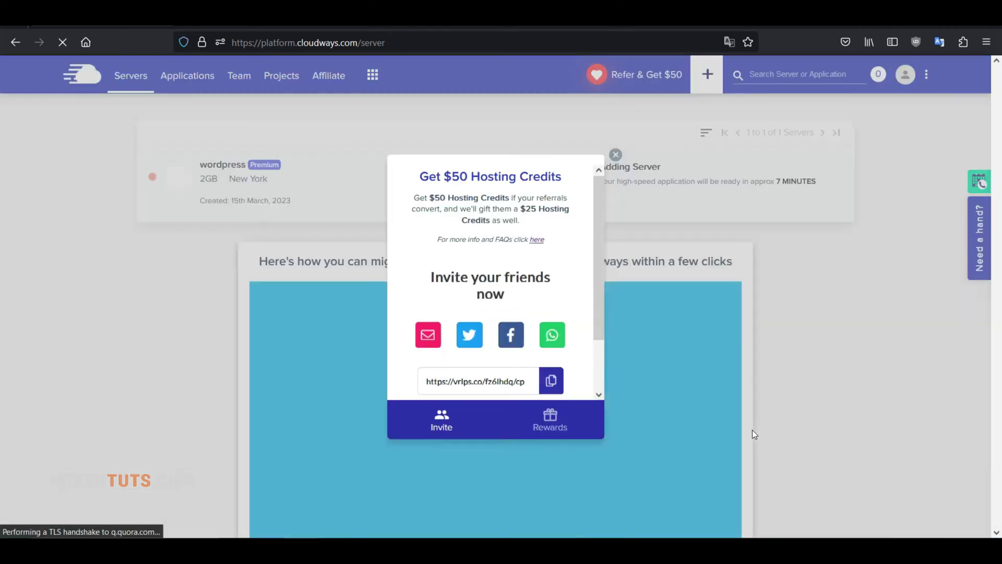
pyautogui.click(753, 434)
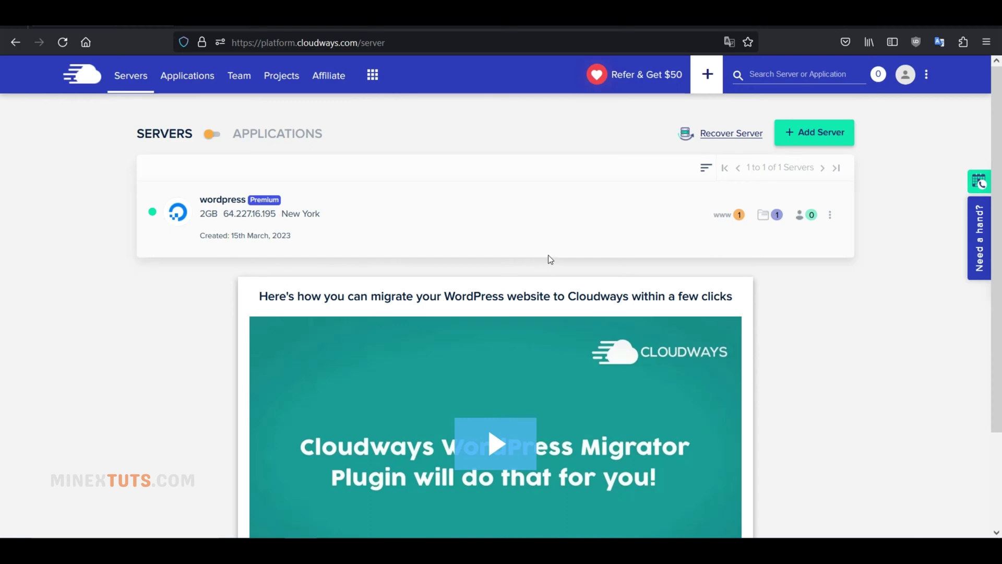
# Open the wordpress server and reveal its master password.
pyautogui.click(831, 217)
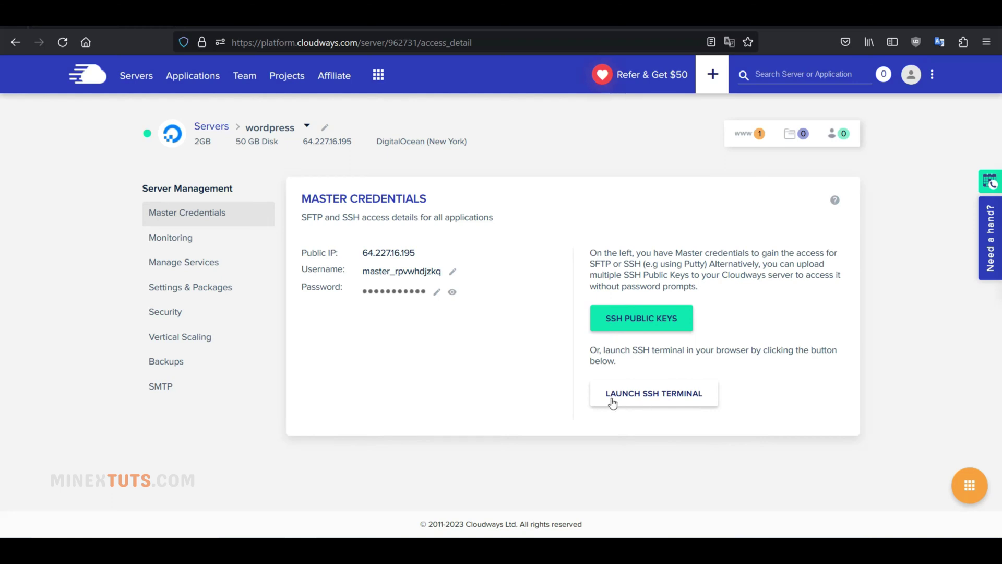
pyautogui.click(452, 291)
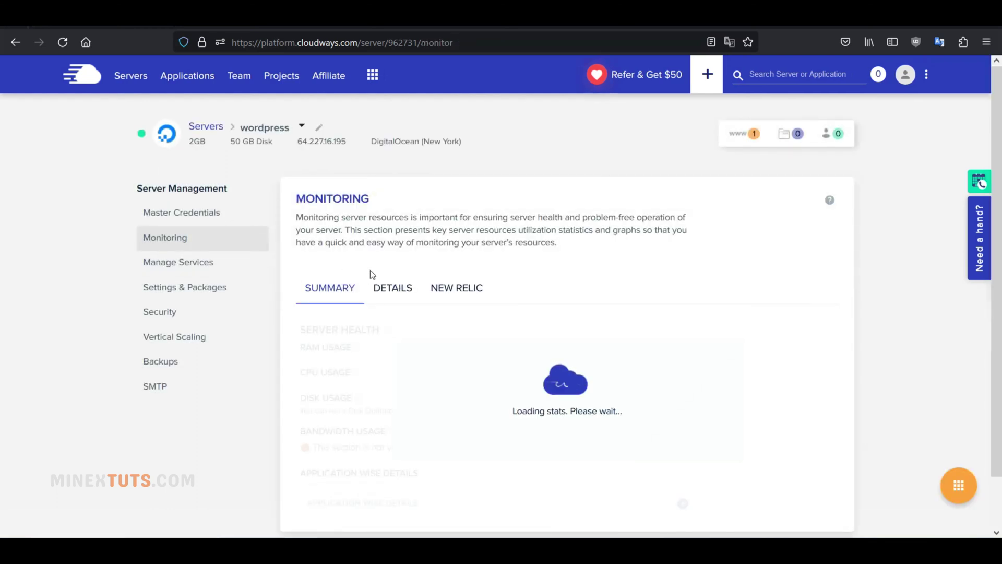
# Review the Monitoring Summary, detailed CPU chart and New Relic tabs.
pyautogui.scroll(-3, 372, 275)
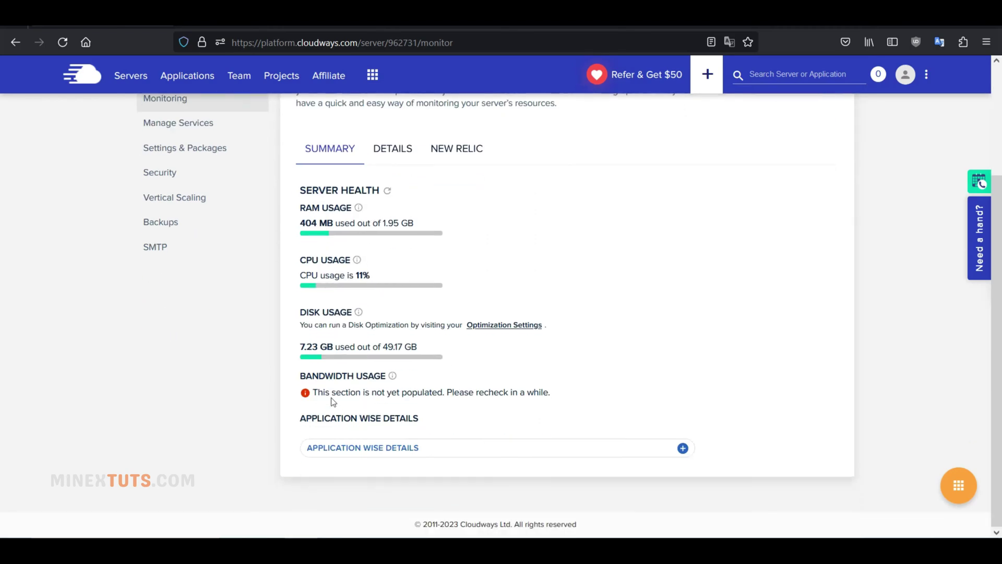
pyautogui.scroll(3, 392, 342)
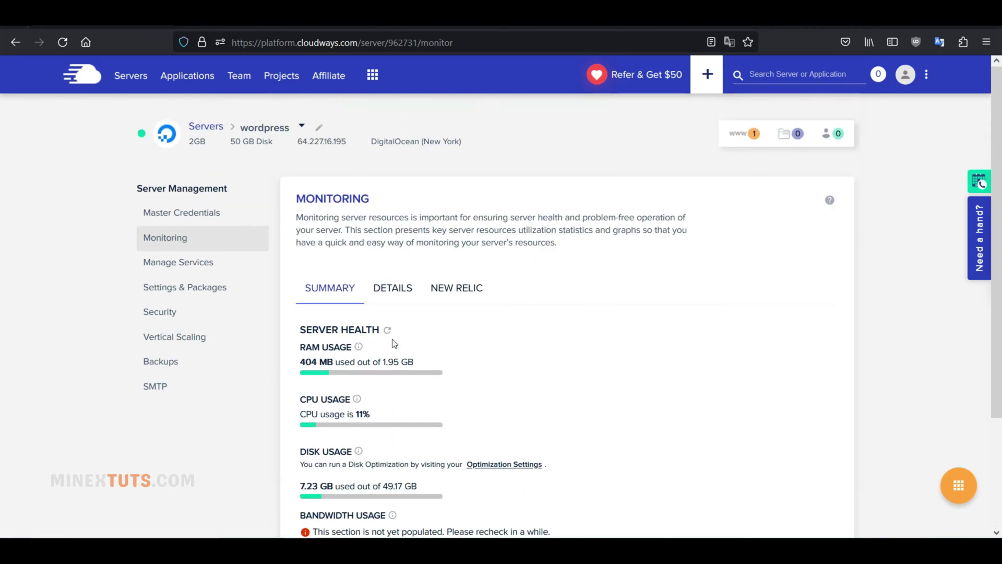
pyautogui.click(407, 291)
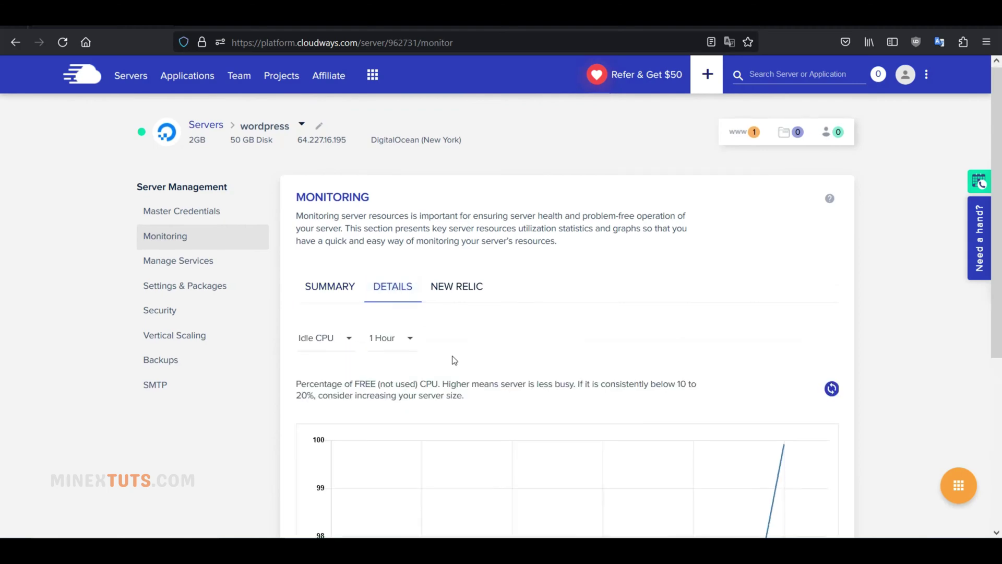
pyautogui.scroll(-5, 453, 359)
pyautogui.scroll(5, 452, 359)
pyautogui.click(457, 287)
# Open Manage Services and scroll through the server's services list.
pyautogui.click(217, 254)
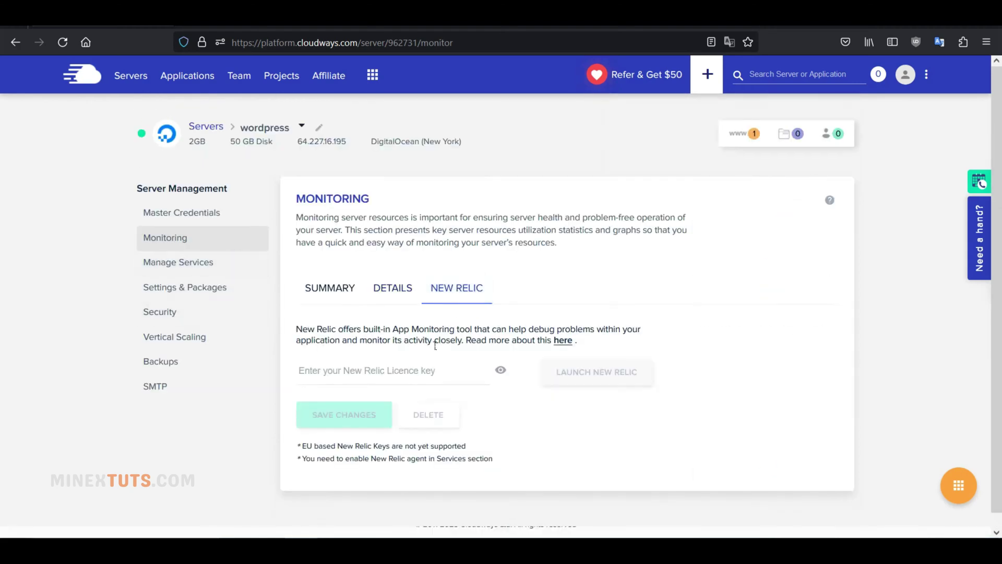
pyautogui.scroll(-2, 432, 346)
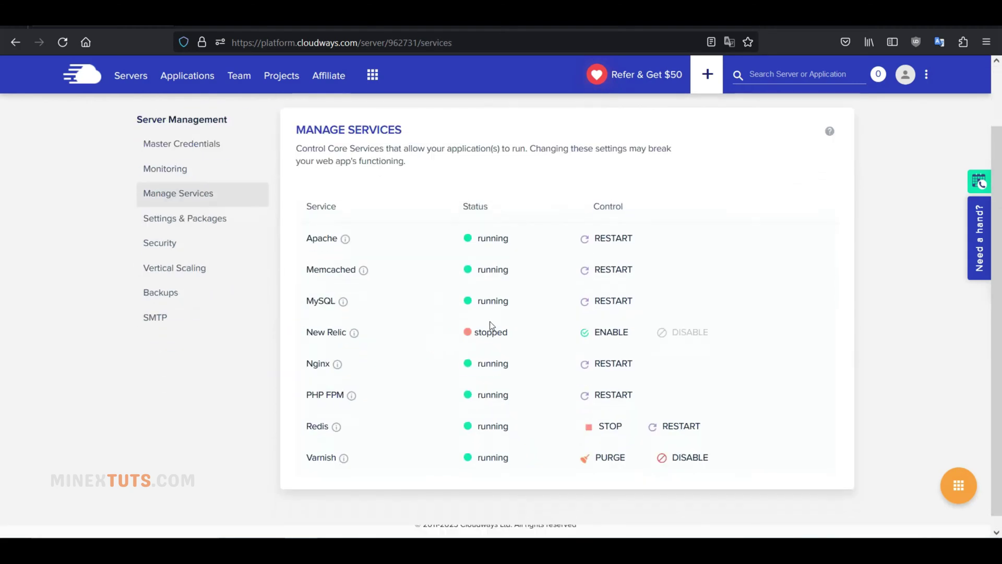
pyautogui.scroll(-1, 457, 414)
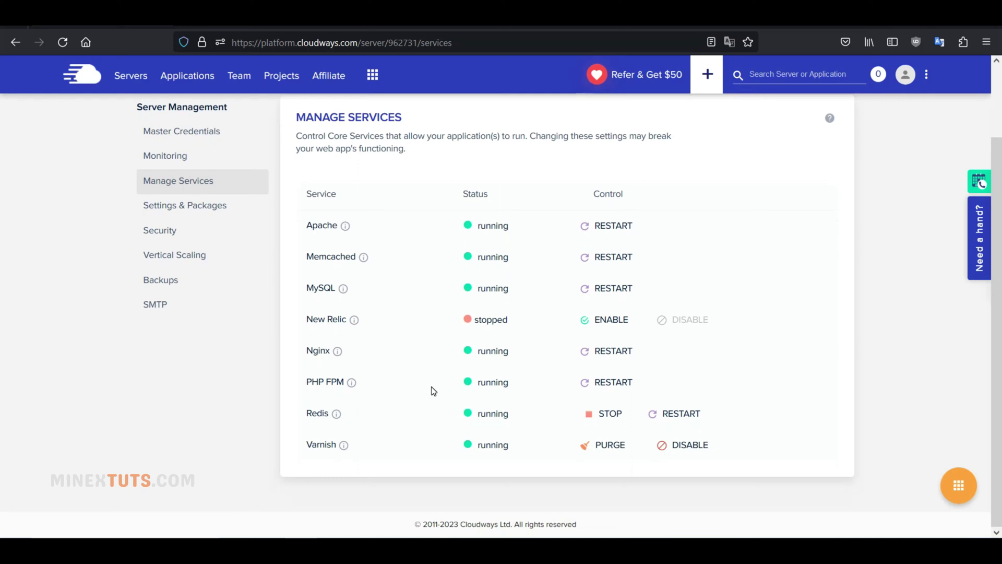
pyautogui.scroll(2, 431, 390)
# Review Settings & Packages, keeping upload size 100 and error display No.
pyautogui.click(199, 290)
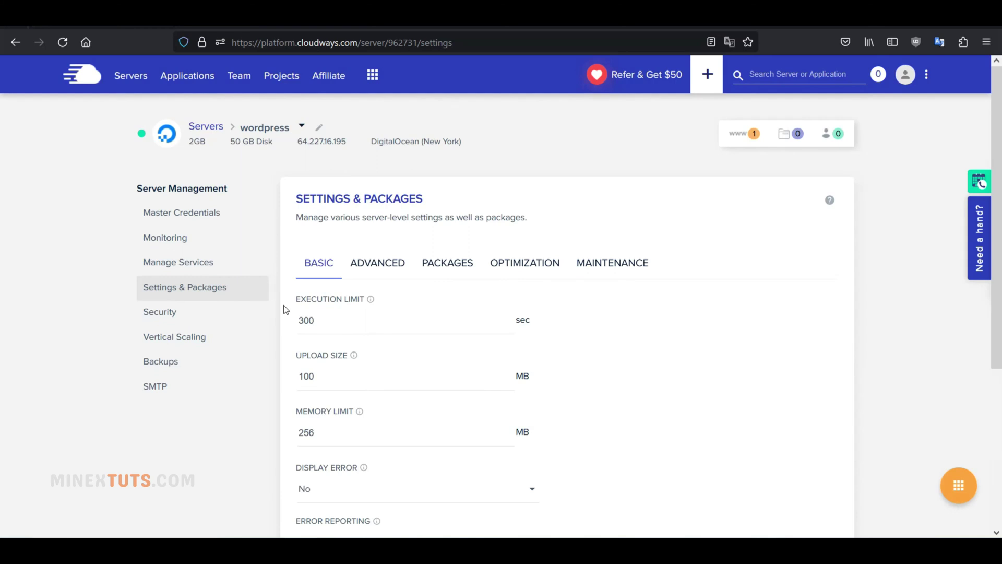
pyautogui.scroll(-3, 288, 307)
pyautogui.scroll(2, 288, 305)
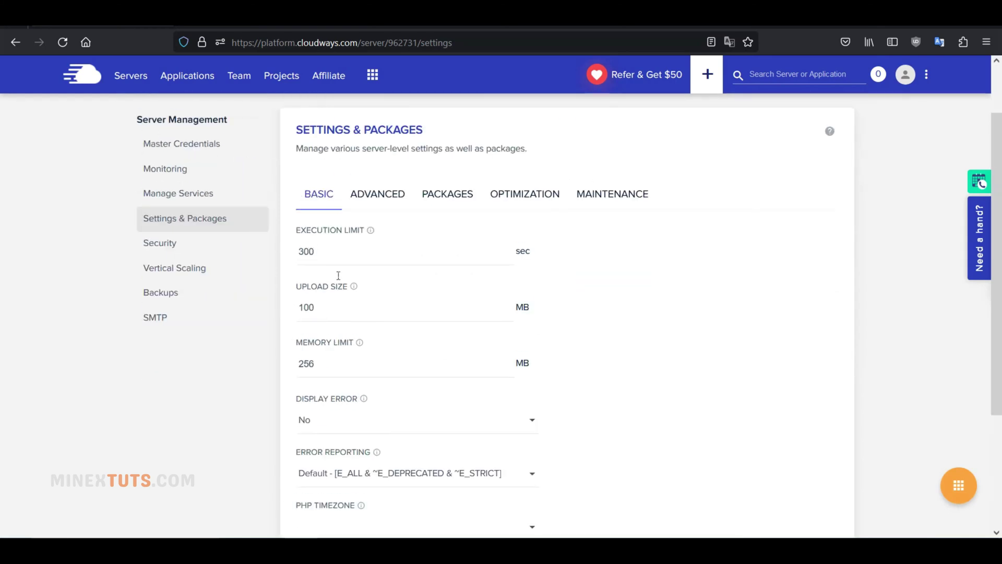
pyautogui.doubleClick(342, 306)
pyautogui.click(335, 422)
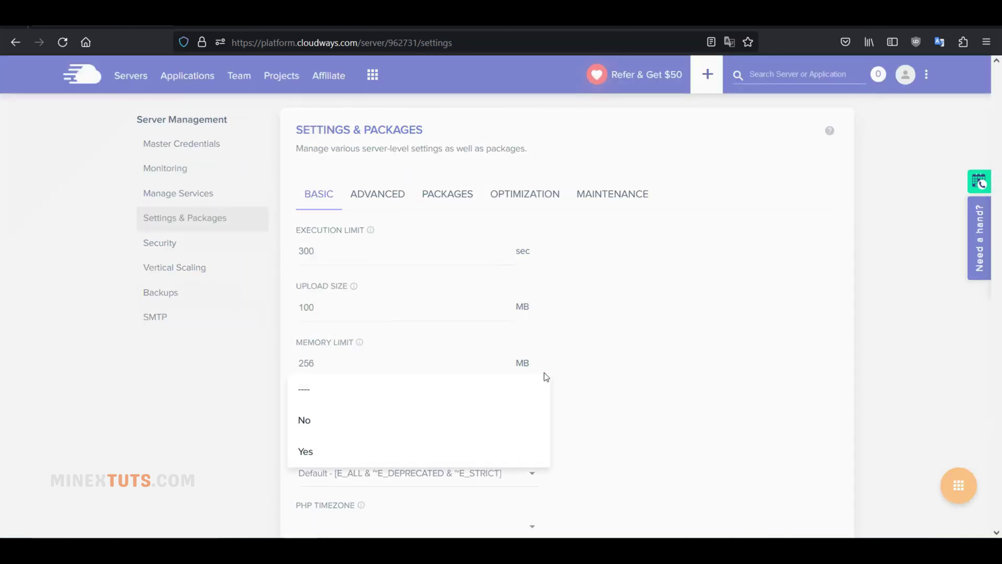
pyautogui.click(616, 369)
pyautogui.scroll(-3, 369, 327)
pyautogui.scroll(4, 396, 405)
# Upgrade the server's PHP package to 8.2, confirm the warning, and open Security.
pyautogui.click(377, 263)
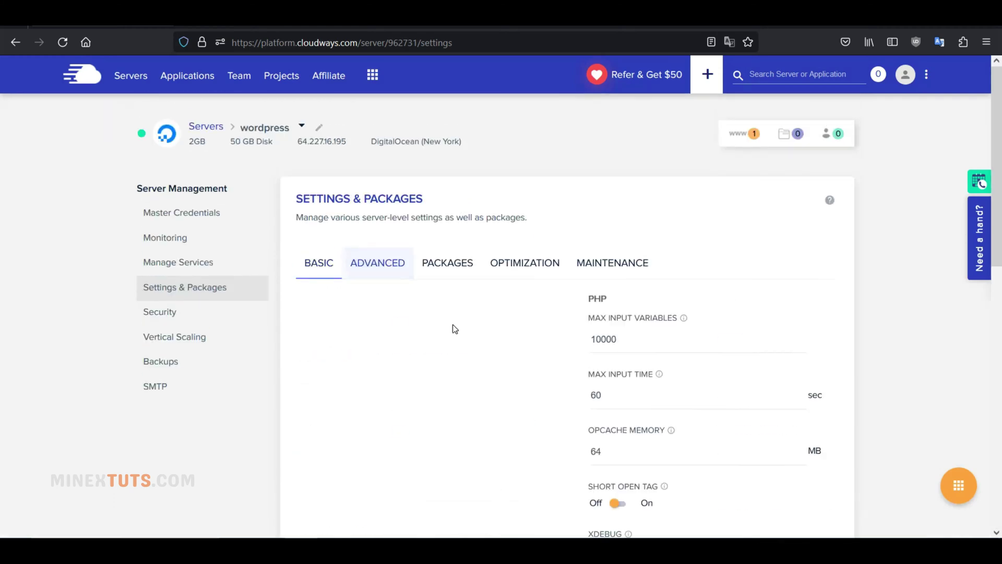
pyautogui.scroll(-3, 465, 340)
pyautogui.scroll(-6, 465, 339)
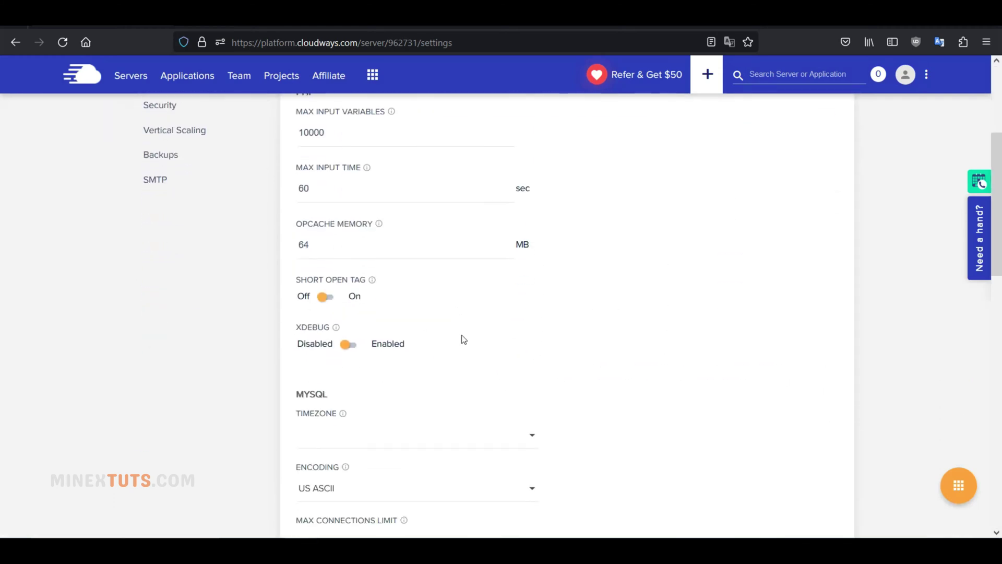
pyautogui.scroll(-5, 578, 354)
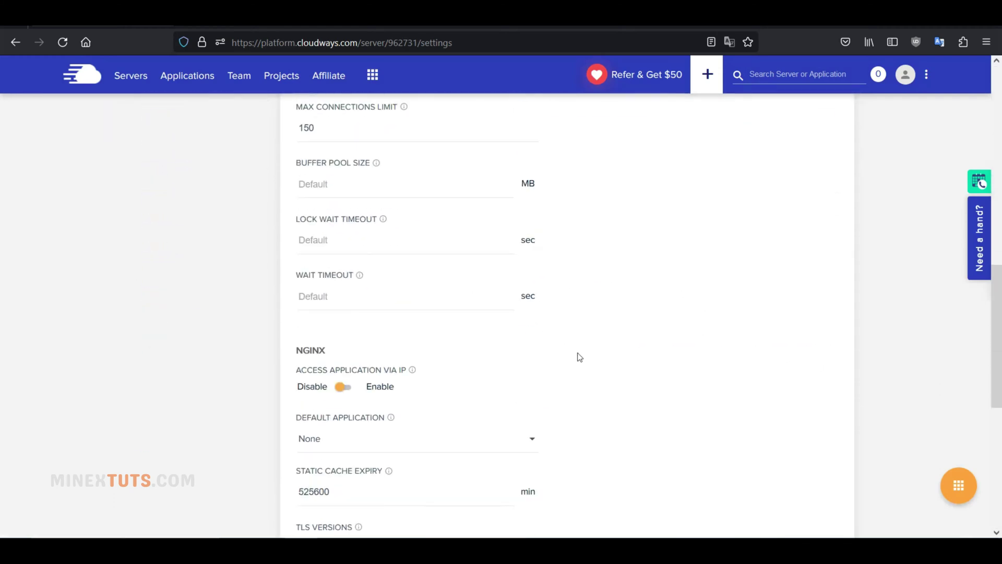
pyautogui.scroll(-3, 578, 353)
pyautogui.scroll(16, 577, 354)
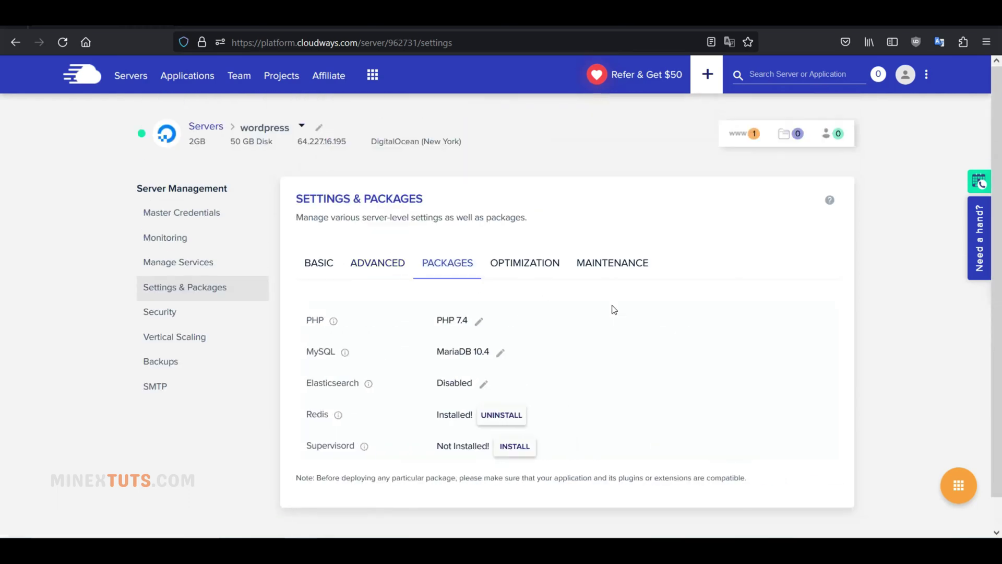
pyautogui.click(477, 325)
pyautogui.click(512, 324)
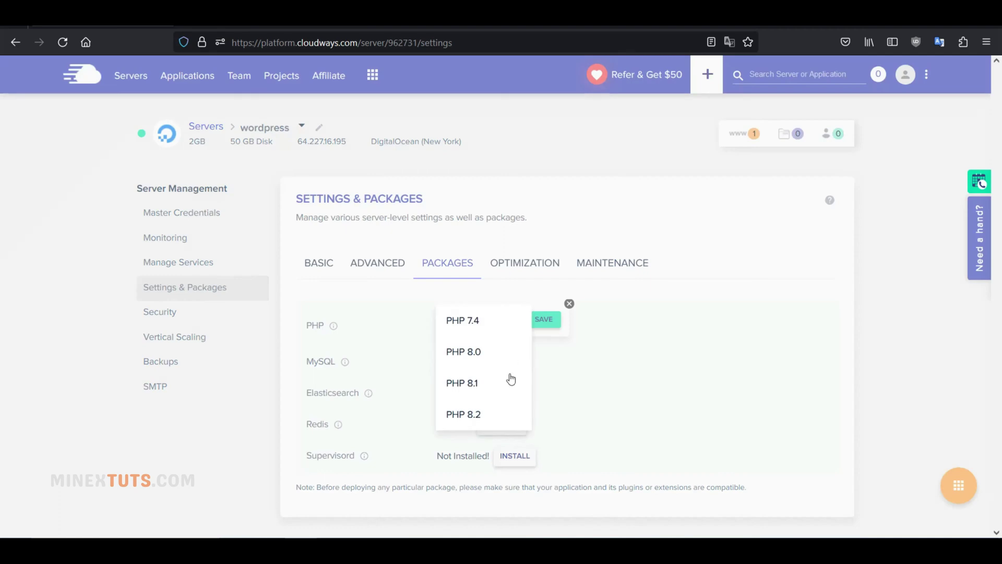
pyautogui.click(464, 415)
pyautogui.click(543, 319)
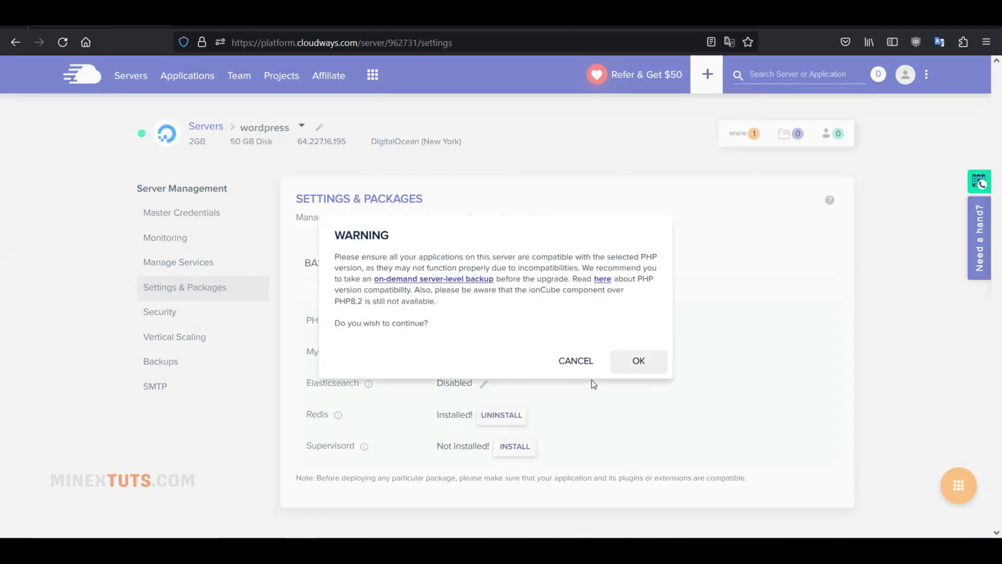
pyautogui.click(636, 361)
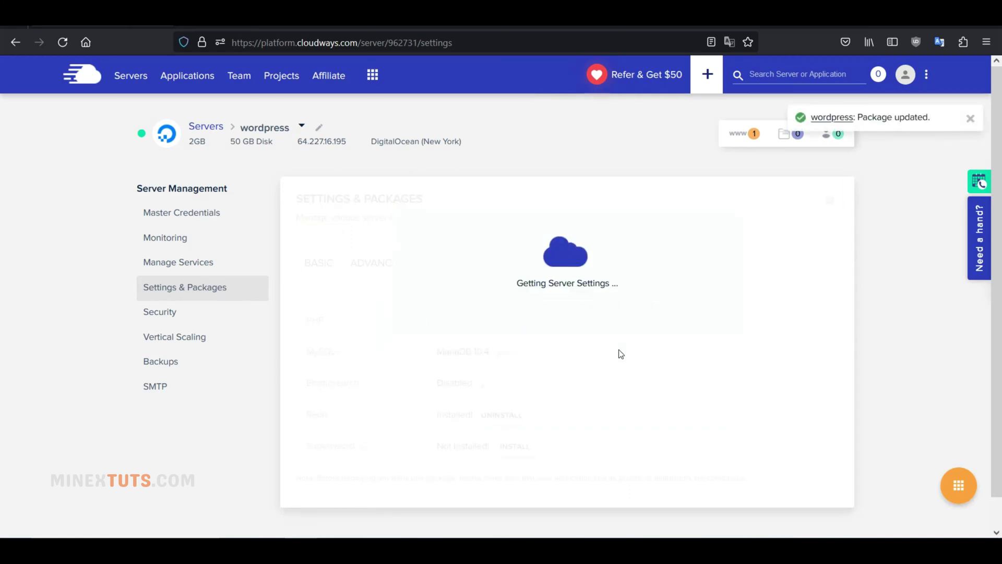
pyautogui.click(160, 312)
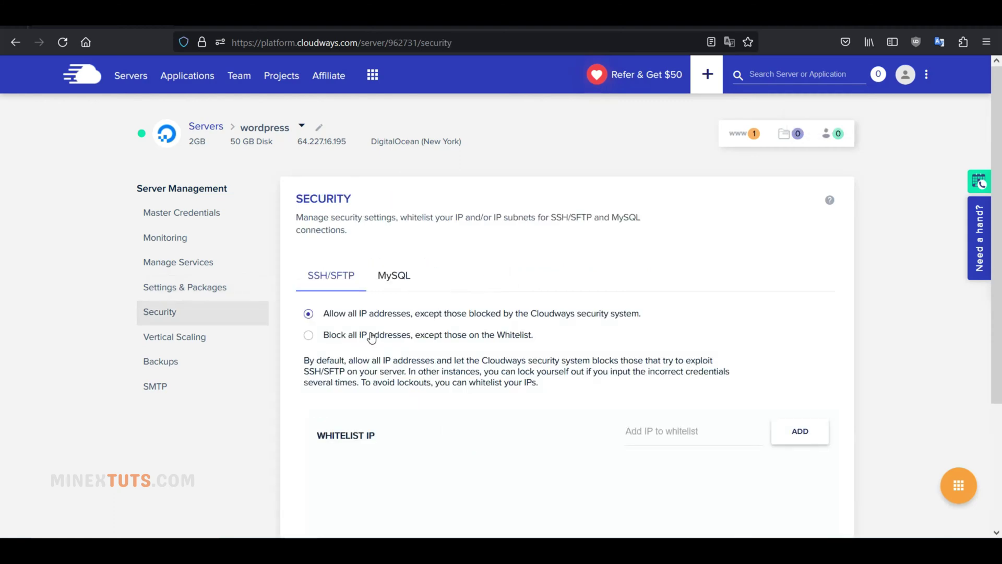
# Check the SSH/SFTP and MySQL whitelists, then view Vertical Scaling showing 2GB at $26.00/month.
pyautogui.scroll(-3, 610, 322)
pyautogui.scroll(-1, 608, 321)
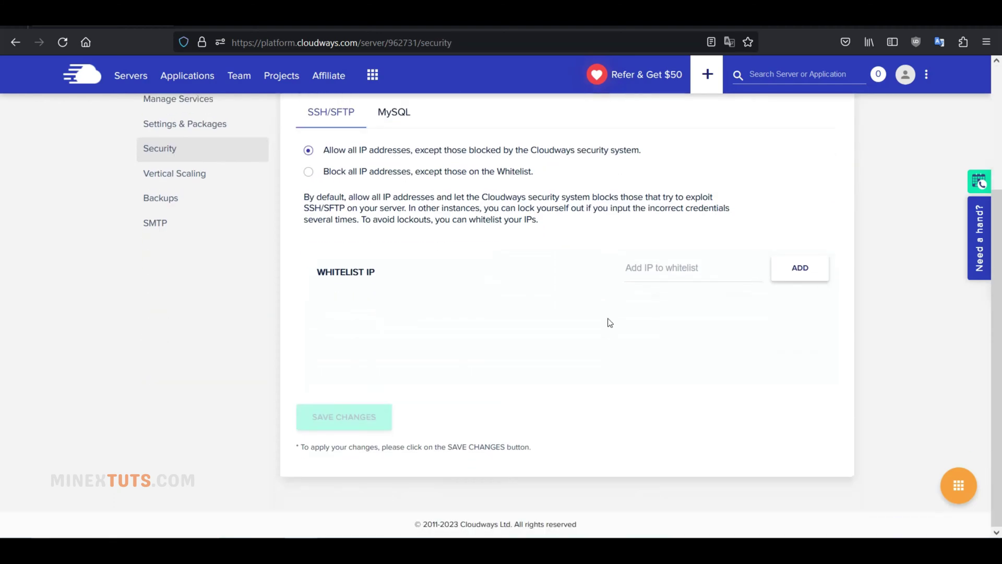
pyautogui.scroll(3, 367, 286)
pyautogui.click(393, 254)
pyautogui.scroll(1, 462, 349)
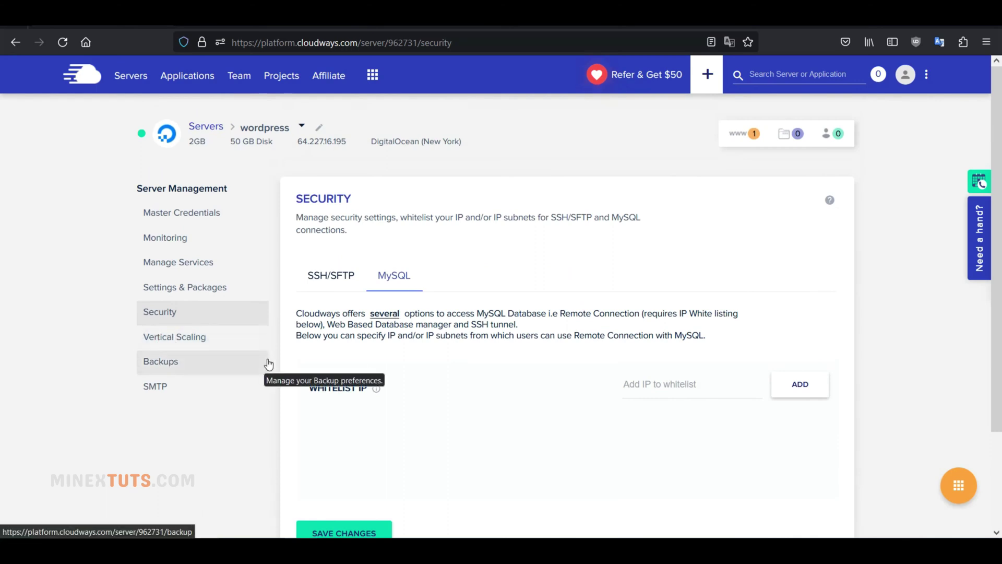
pyautogui.click(268, 343)
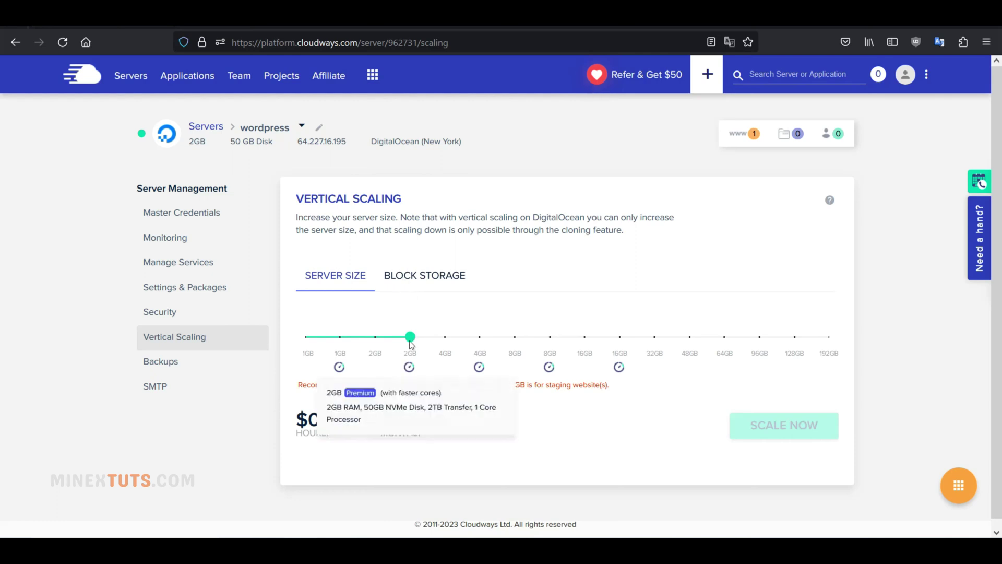
# Preview another server size, then attach 50 GB of block storage for $31.00 monthly.
pyautogui.moveTo(409, 337); pyautogui.dragTo(453, 347)
pyautogui.click(410, 273)
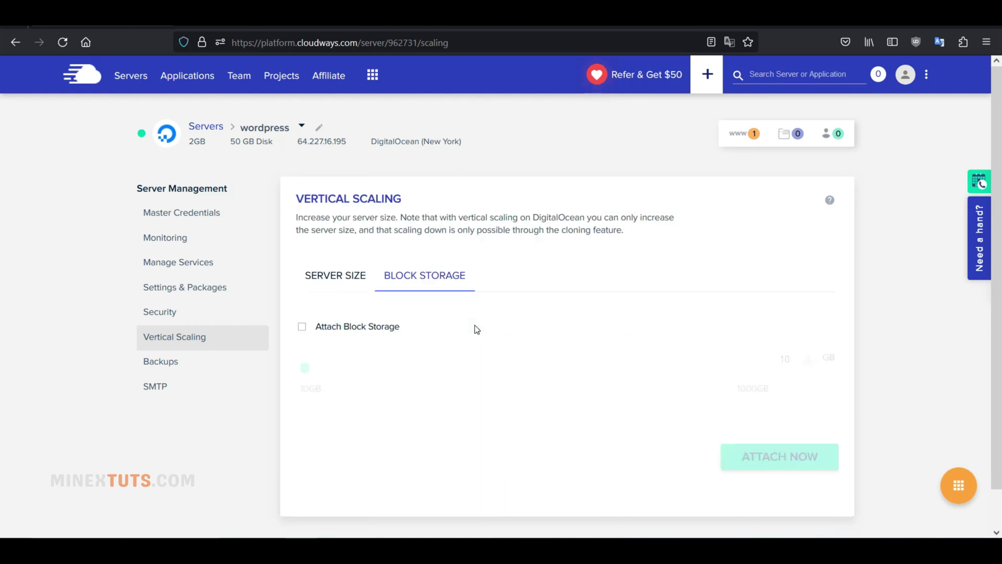
pyautogui.click(368, 338)
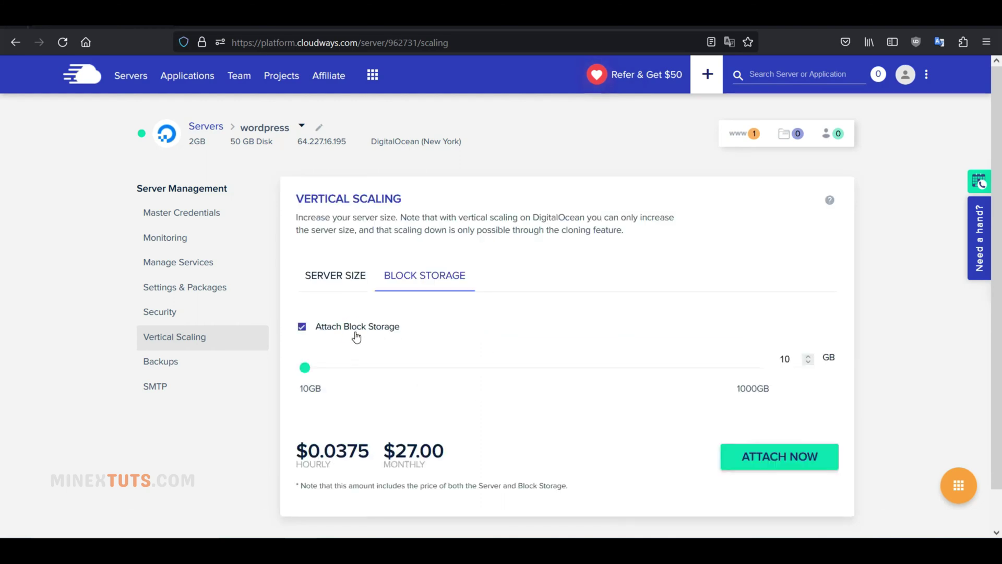
pyautogui.moveTo(305, 369); pyautogui.dragTo(323, 377)
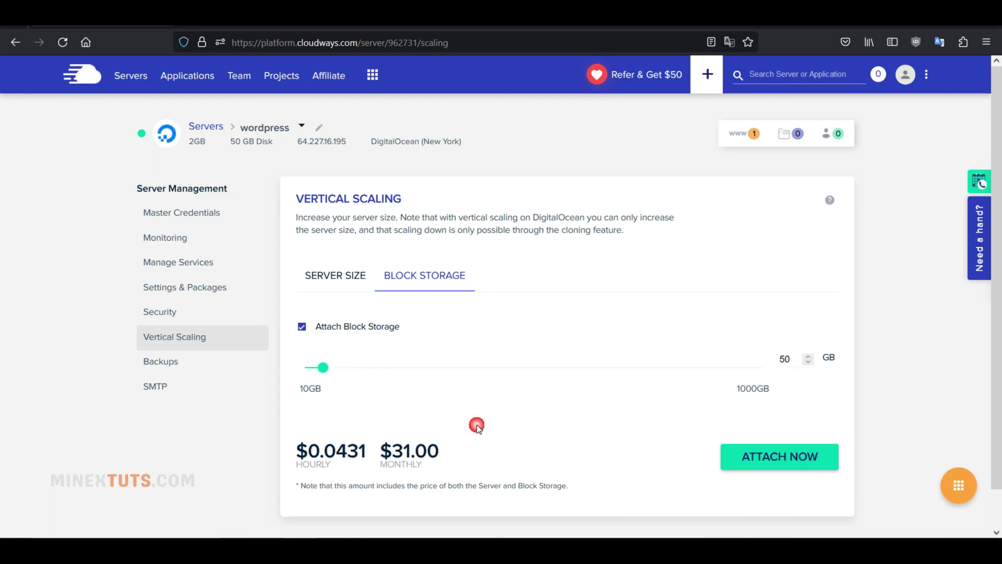
pyautogui.scroll(-2, 346, 435)
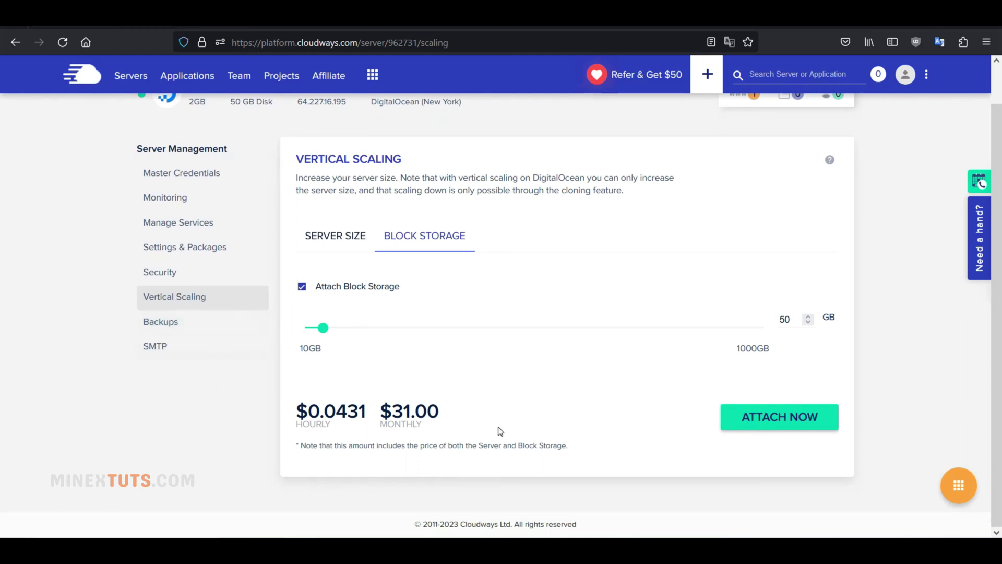
pyautogui.click(167, 323)
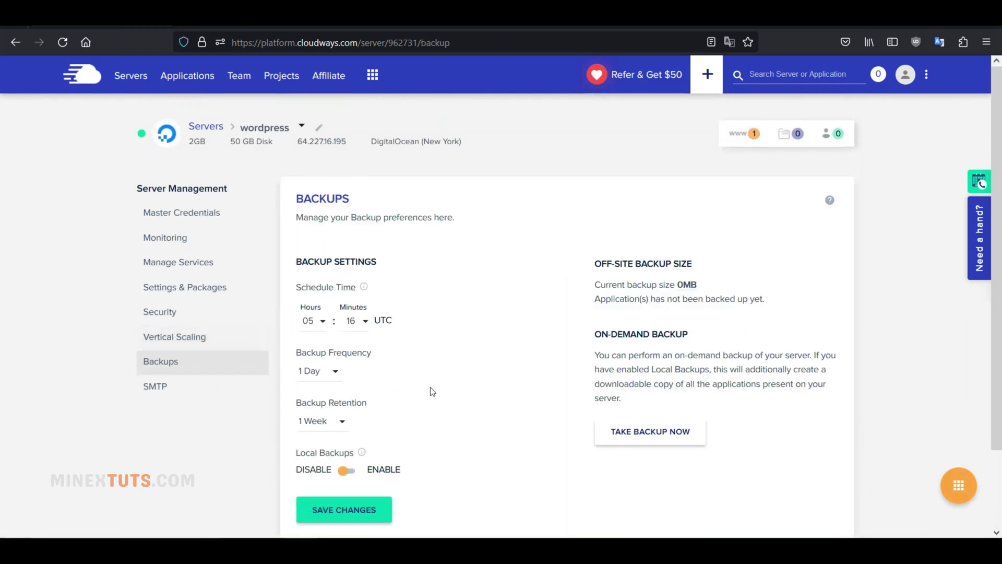
# Review the daily 05:16 UTC, one-week backup settings and the off-site backup size details.
pyautogui.scroll(-3, 376, 421)
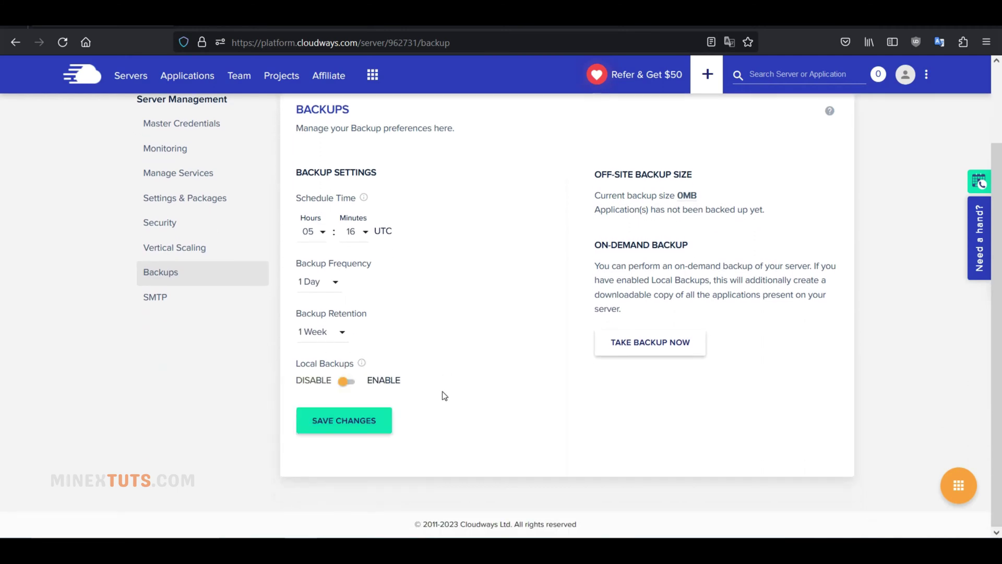
pyautogui.scroll(3, 444, 395)
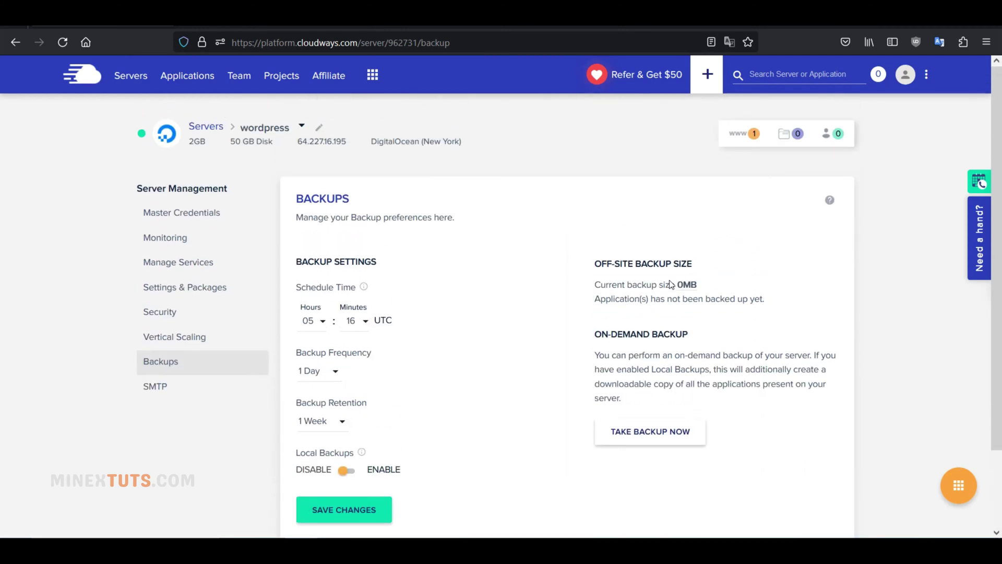
pyautogui.moveTo(621, 269); pyautogui.dragTo(767, 303)
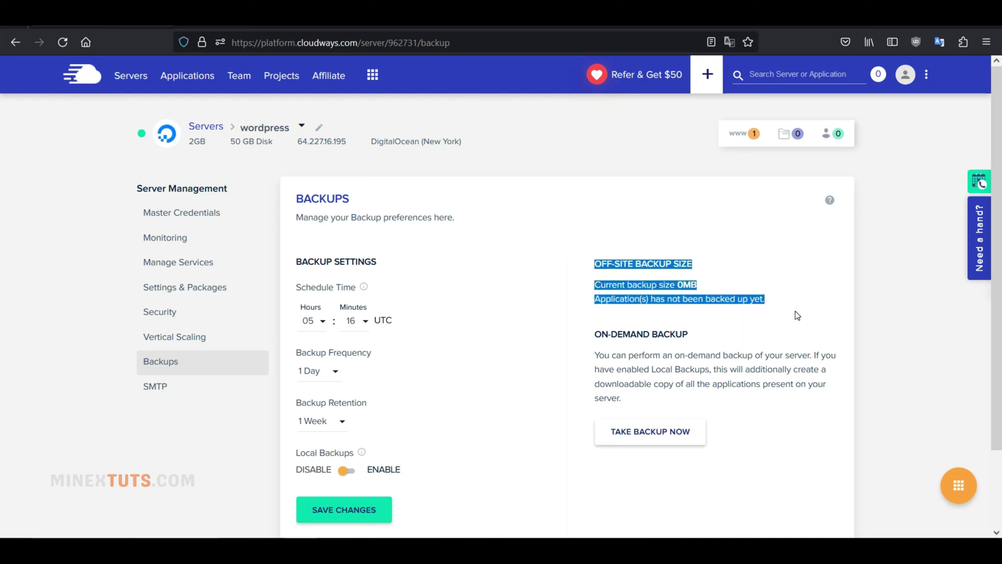
pyautogui.click(774, 348)
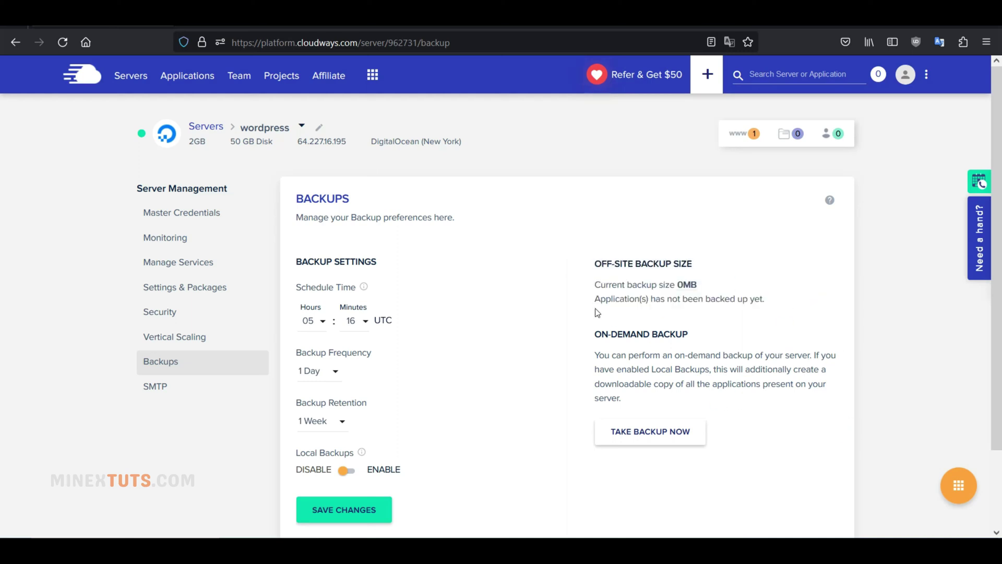
pyautogui.scroll(-3, 509, 417)
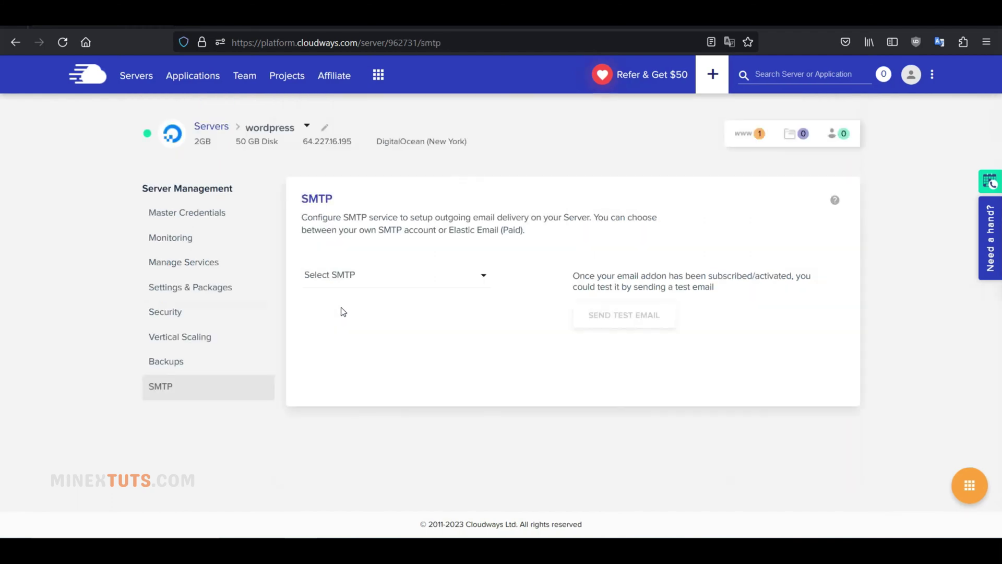
# Choose Your Own SMTP with Mailgun as provider, then revisit the SMTP service choices.
pyautogui.click(365, 275)
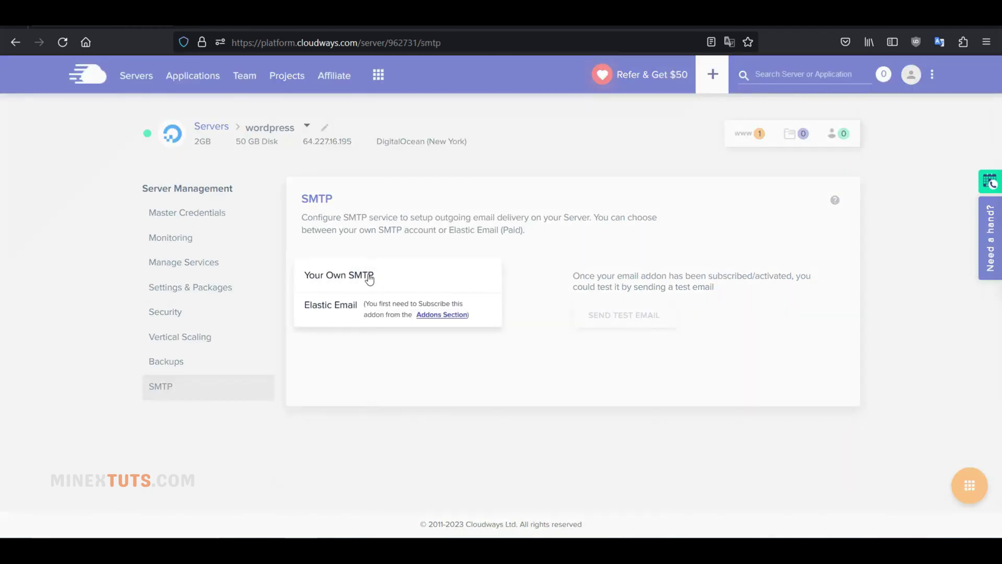
pyautogui.click(353, 278)
pyautogui.click(351, 329)
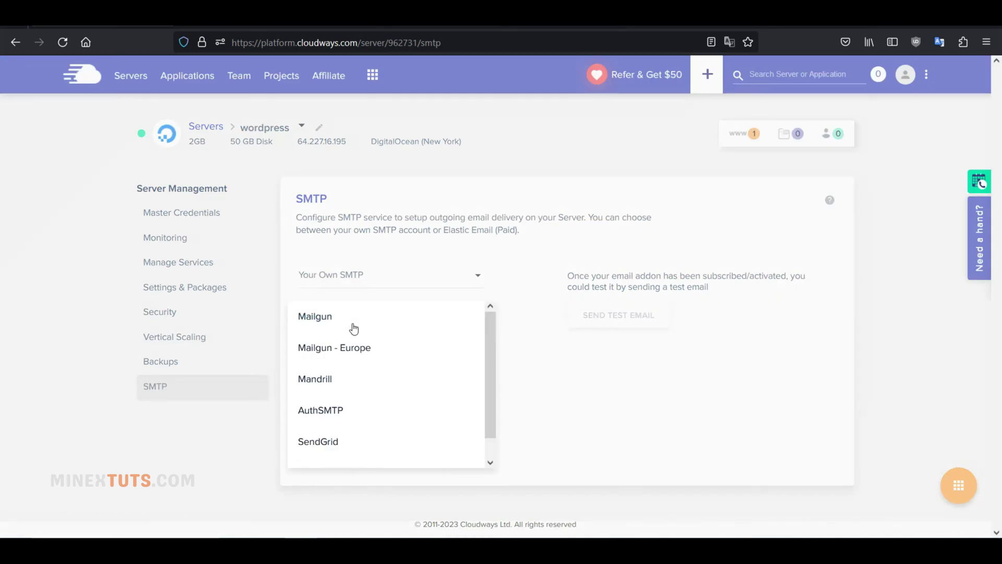
pyautogui.click(353, 328)
pyautogui.click(424, 284)
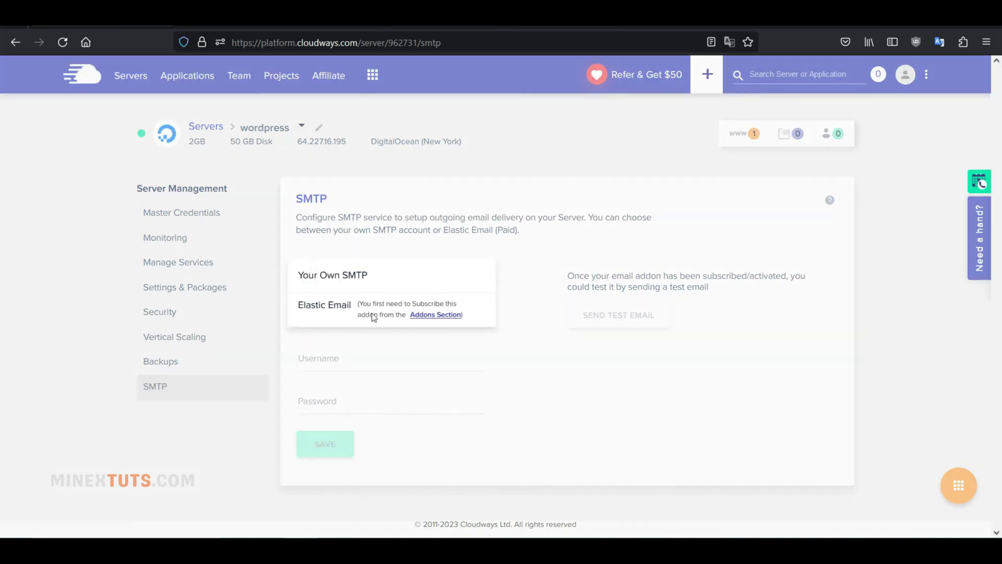
# Browse the Addons section and view the Elastic Email add-on plans.
pyautogui.click(445, 316)
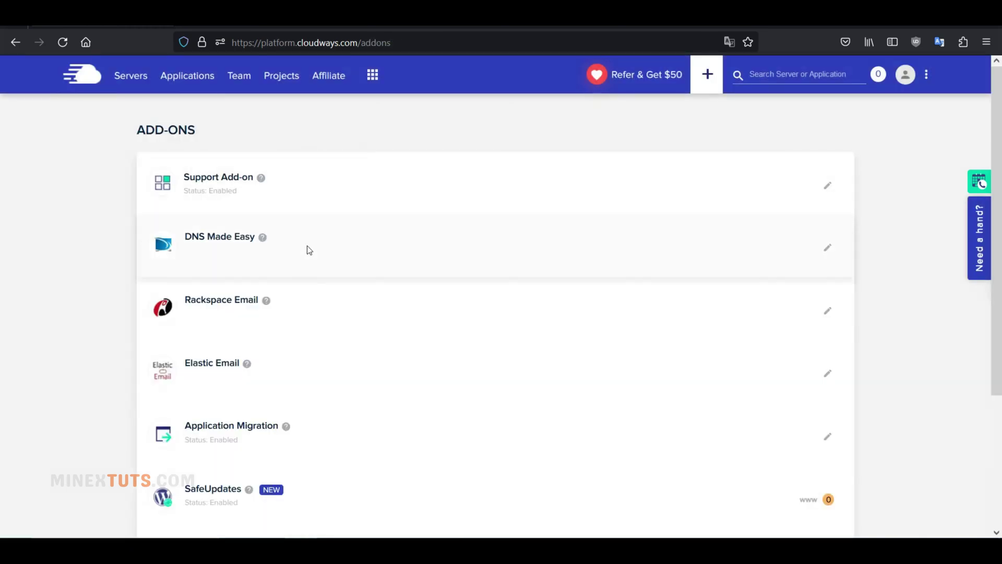
pyautogui.scroll(-3, 335, 278)
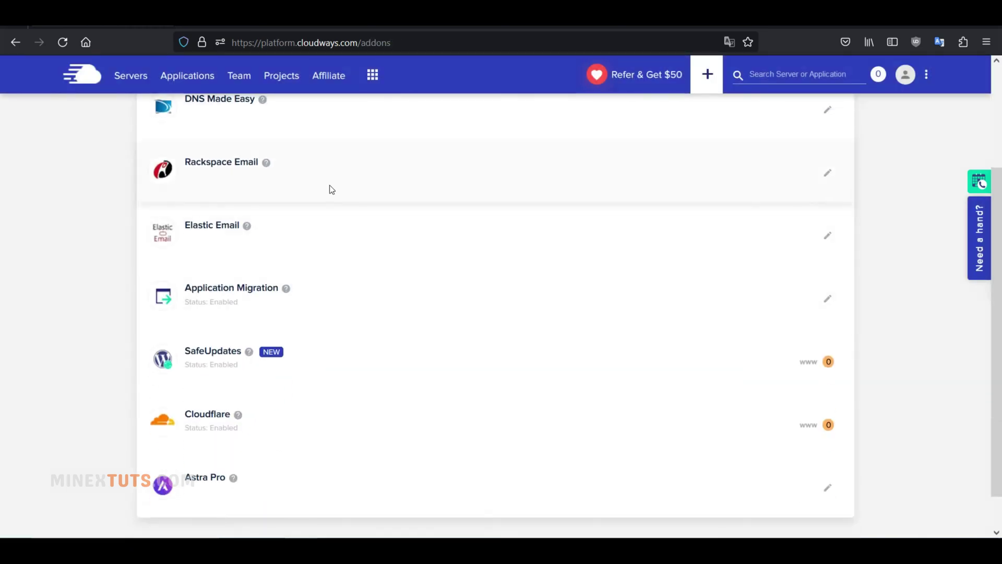
pyautogui.click(833, 241)
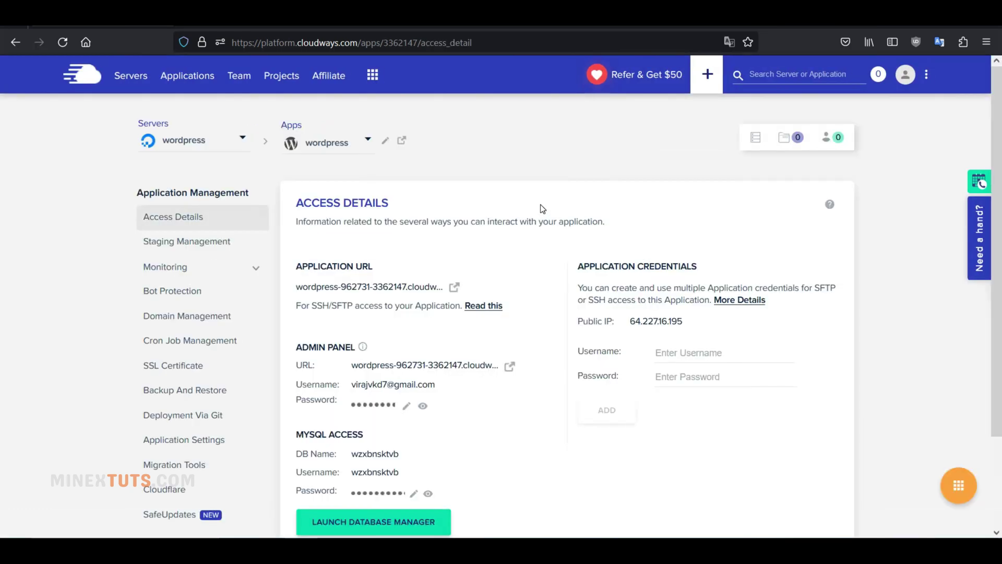
# Launch the Application URL from Access Details to load the 'Mindblown' WordPress homepage.
pyautogui.scroll(-1, 493, 253)
pyautogui.scroll(-1, 493, 249)
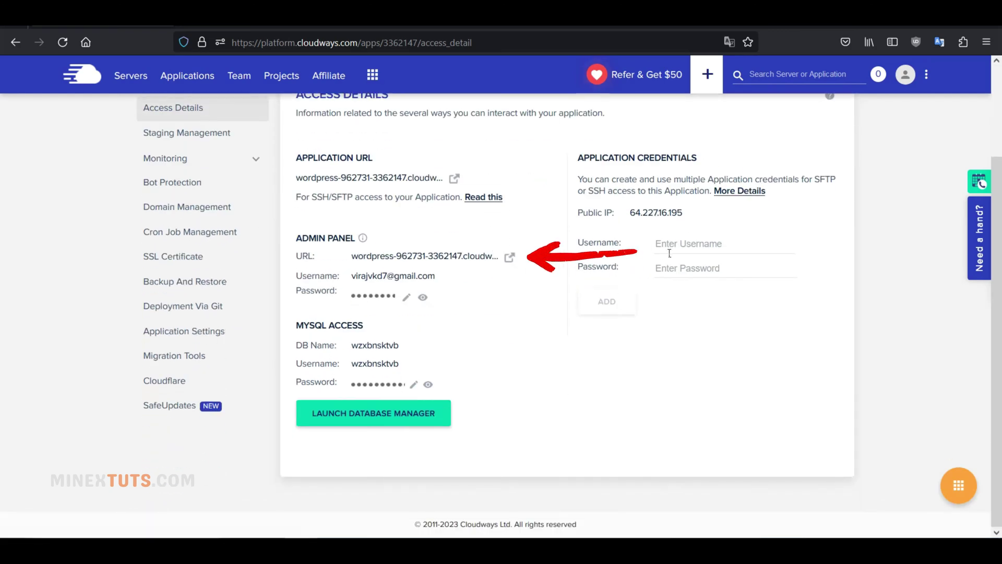
pyautogui.click(689, 268)
pyautogui.click(547, 237)
pyautogui.scroll(2, 547, 237)
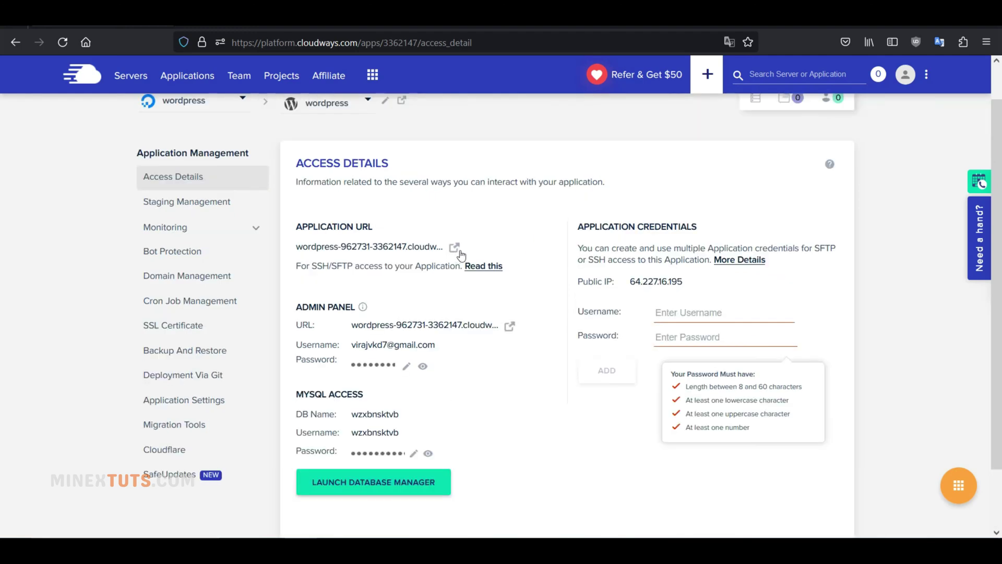
pyautogui.click(457, 249)
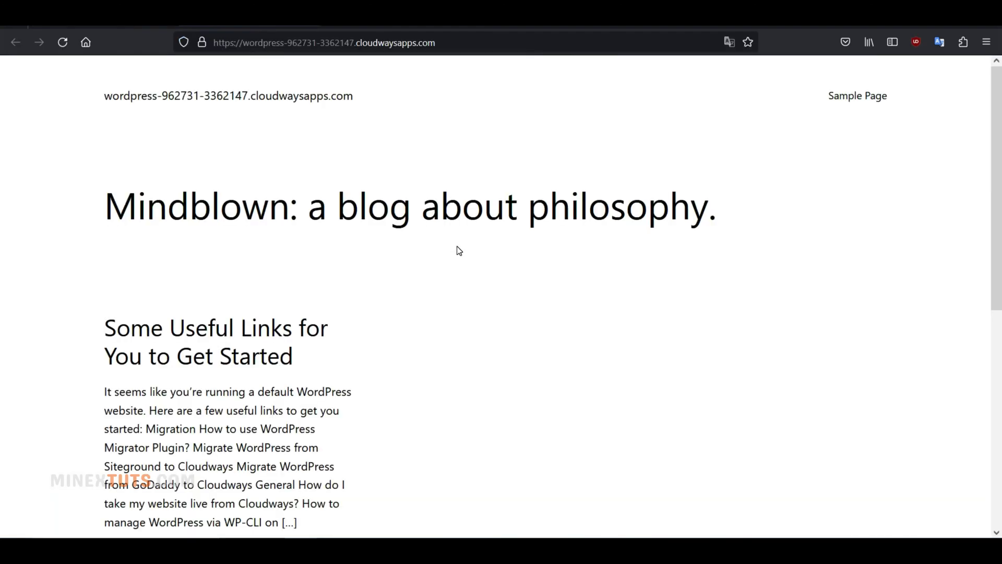
# Dismiss the Object Cache Pro notice and scroll through the WordPress dashboard.
pyautogui.scroll(-8, 317, 208)
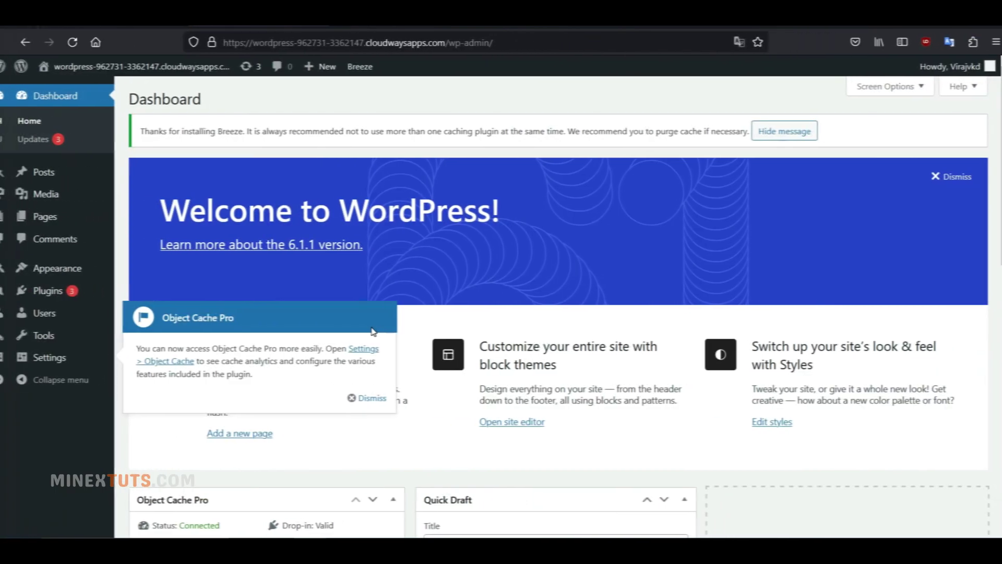
pyautogui.click(367, 398)
pyautogui.scroll(-10, 270, 392)
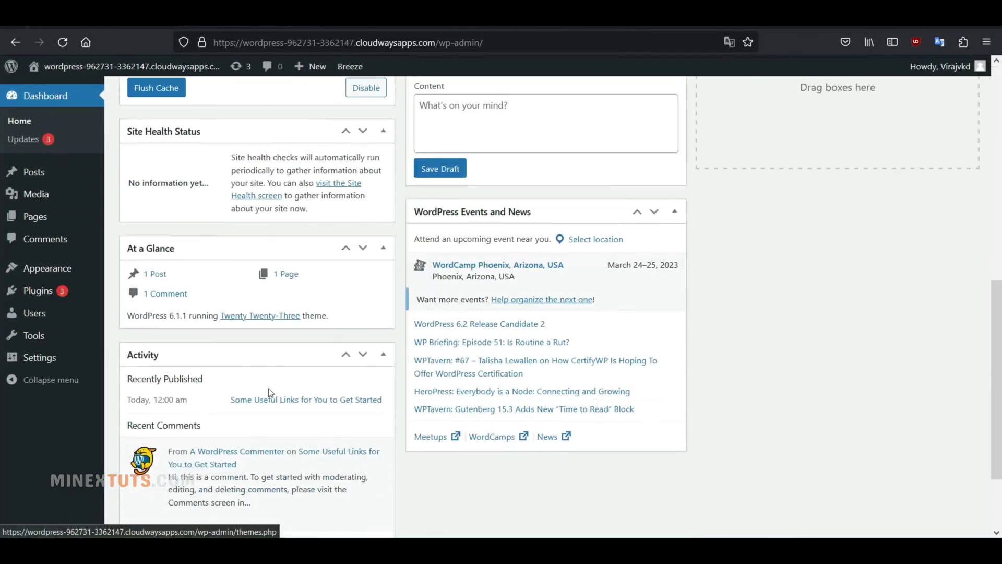
pyautogui.scroll(10, 270, 392)
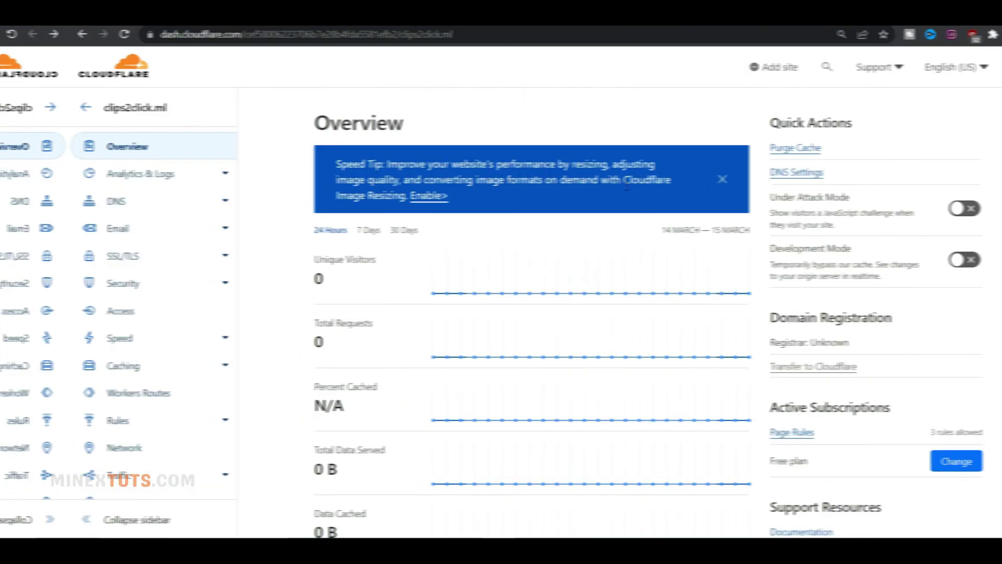
# Draft a Cloudflare A record for @ pointing to 64.227.16.195, set to DNS only.
pyautogui.click(41, 204)
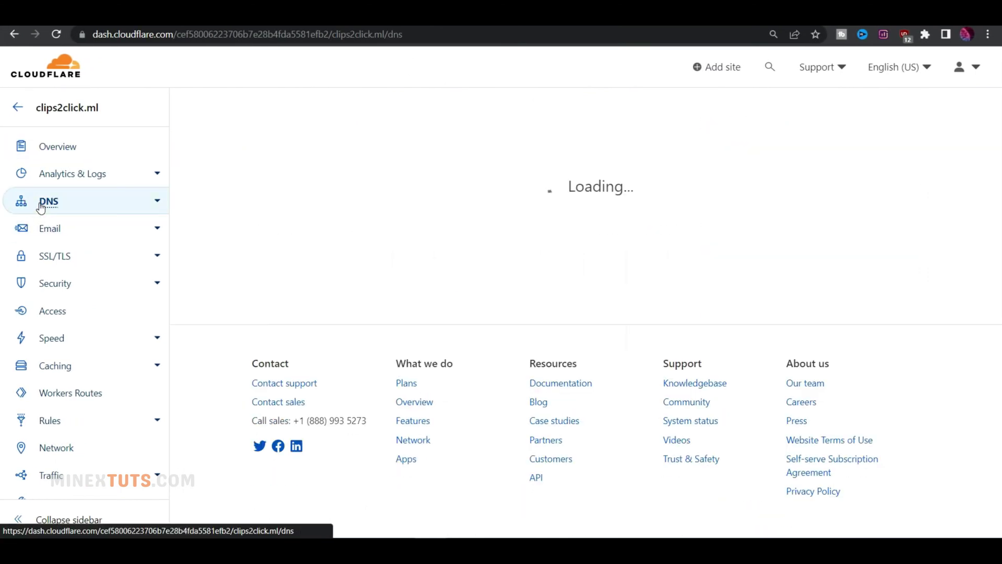
pyautogui.scroll(-6, 472, 280)
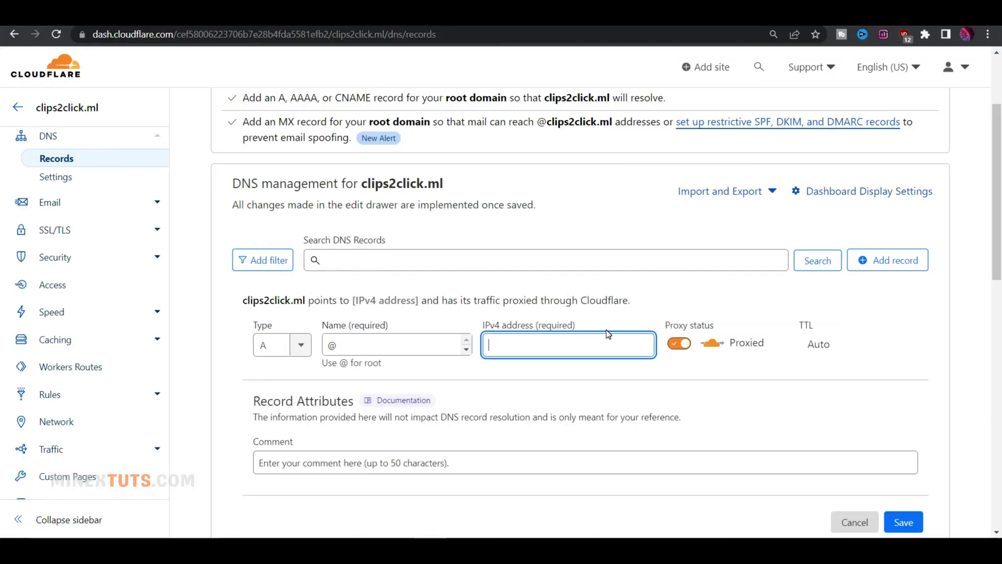
pyautogui.write('64.227.16.195')
pyautogui.click(845, 365)
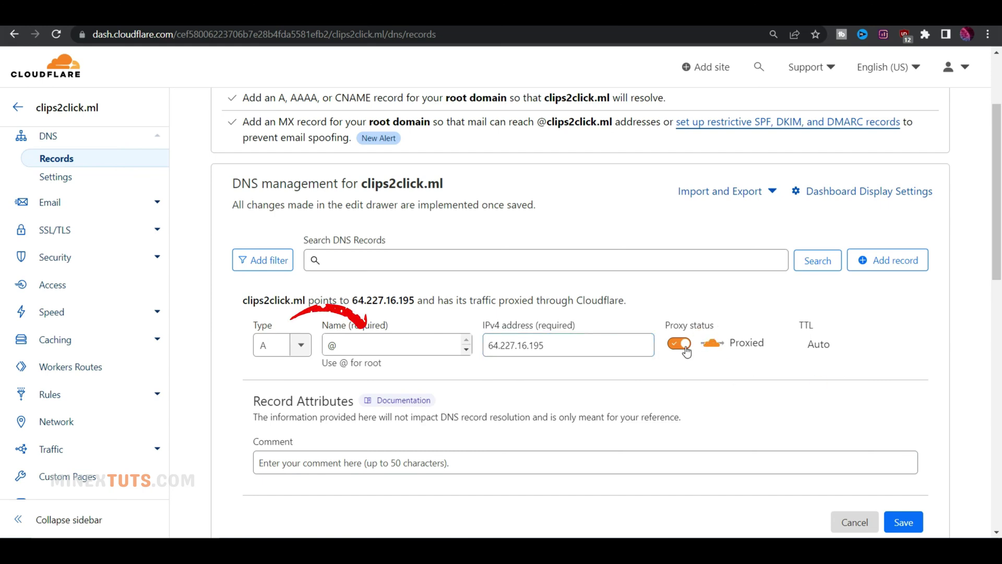
pyautogui.click(684, 346)
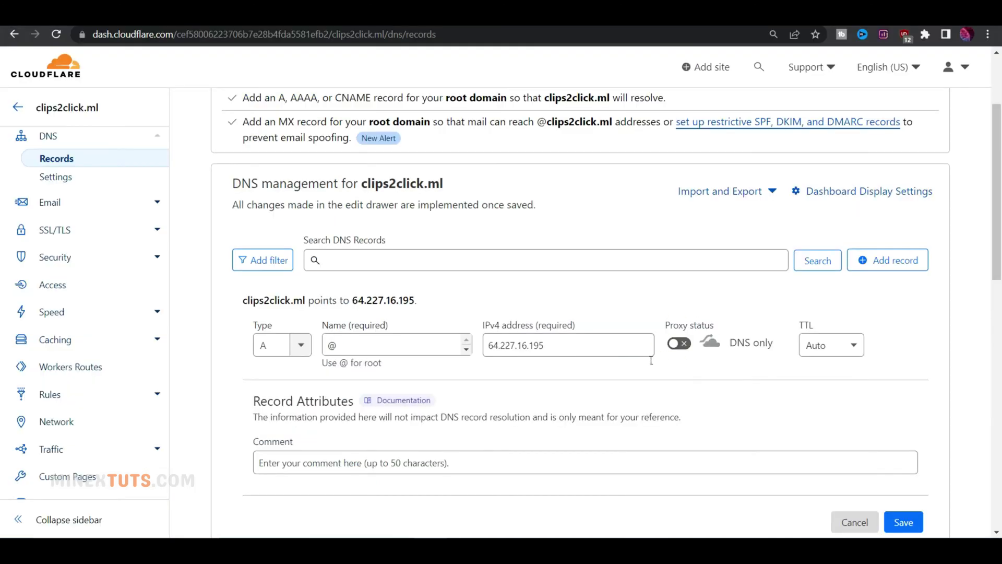
# Save the DNS record and add clips2click.ml as a domain in Cloudways Domain Management.
pyautogui.press('Tab')
pyautogui.press('Tab')
pyautogui.press('Return')
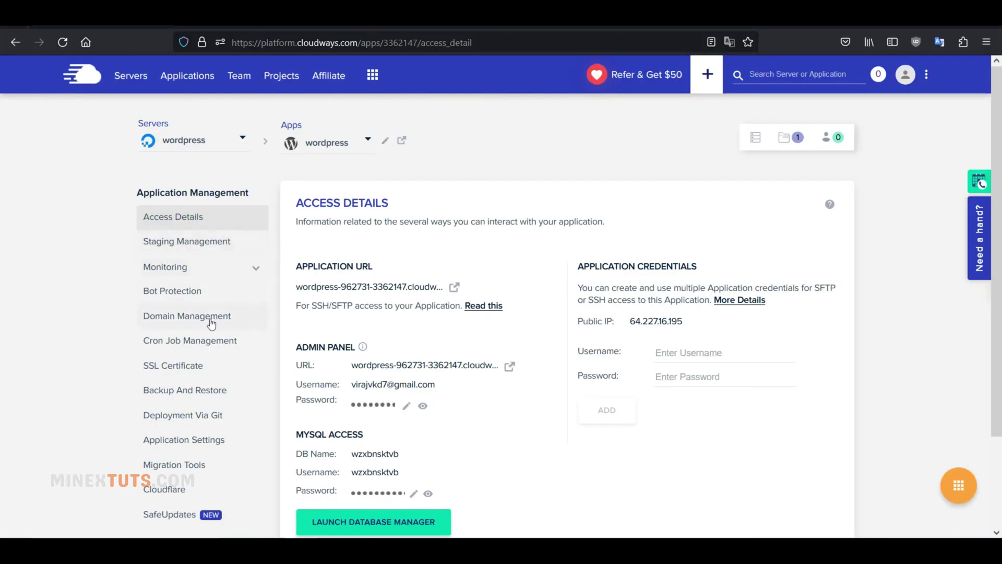
pyautogui.click(209, 319)
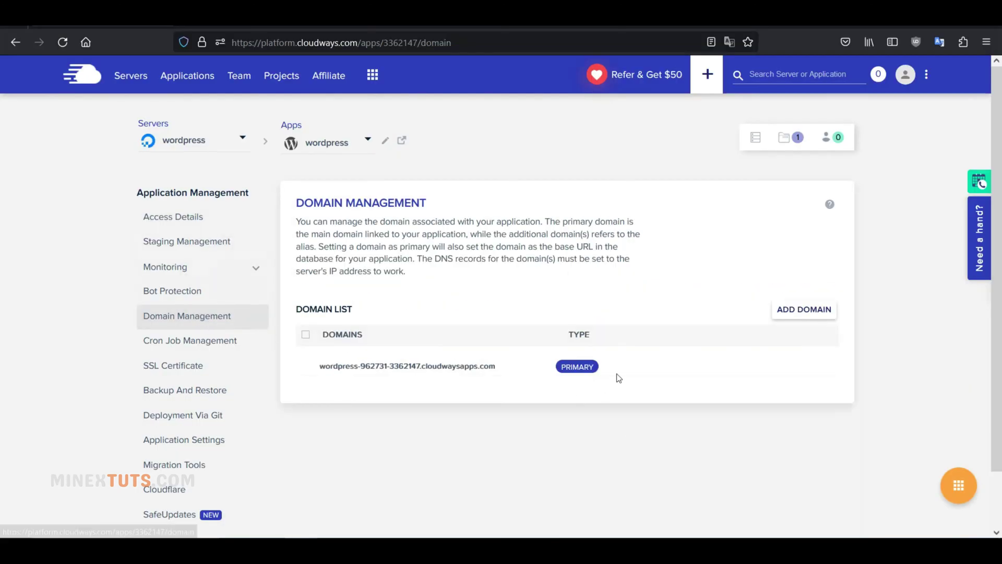
pyautogui.click(803, 313)
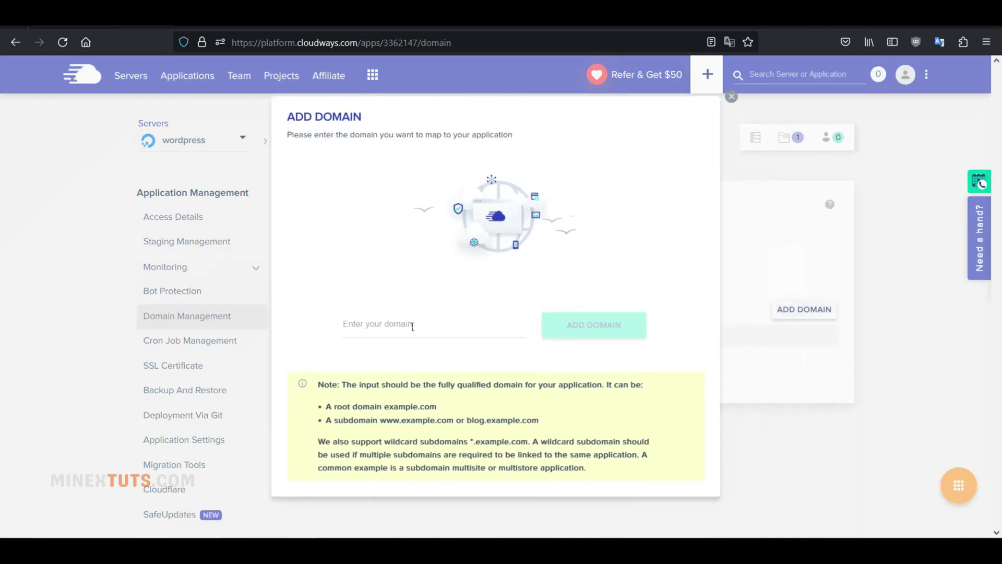
pyautogui.click(413, 328)
pyautogui.write('clips2c')
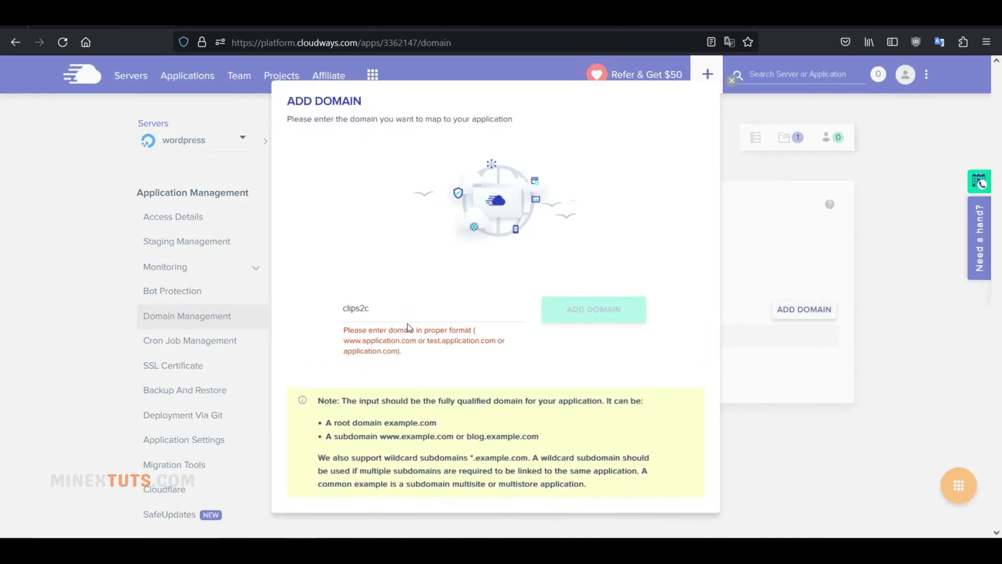
pyautogui.write('lick.net')
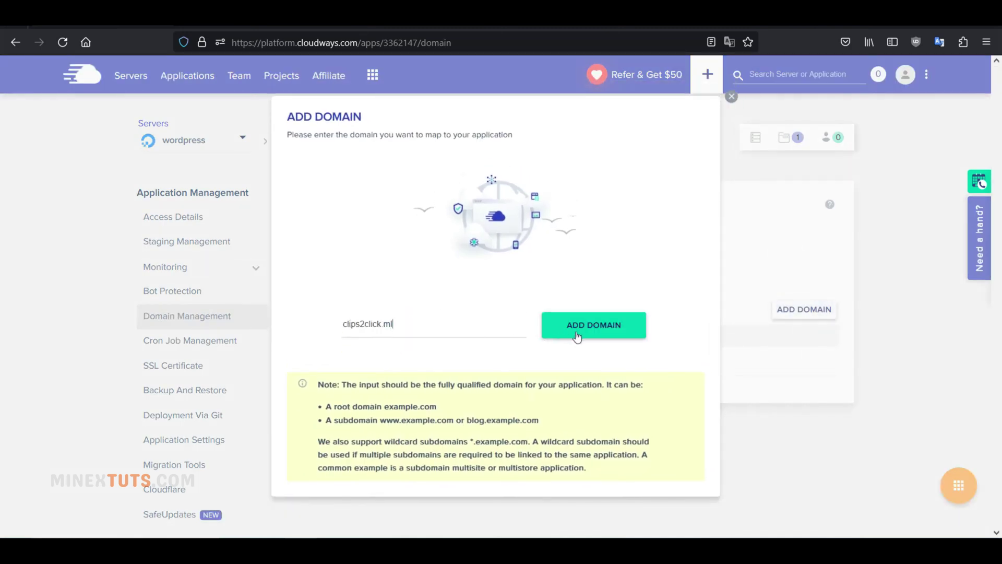
pyautogui.click(580, 326)
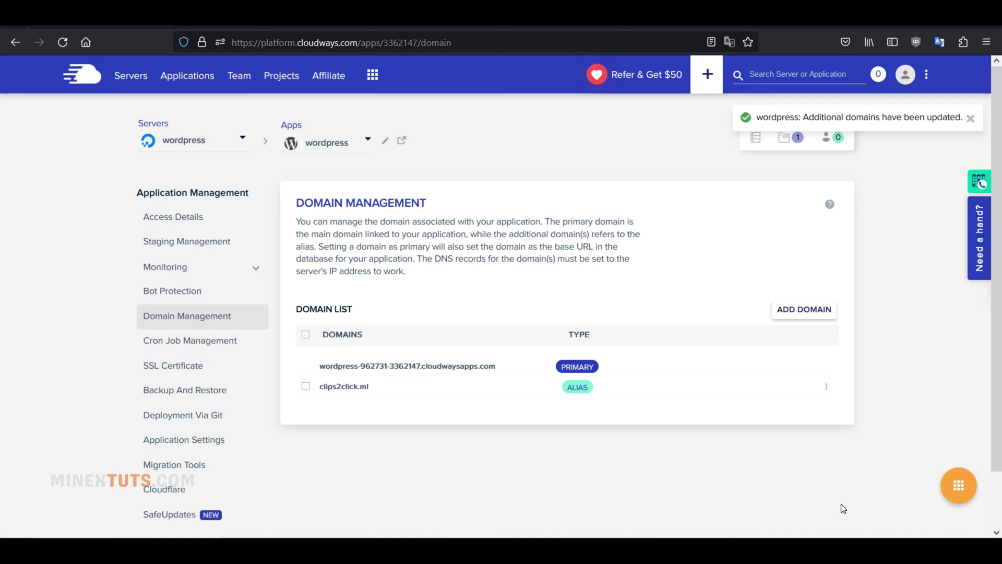
# Make clips2click.ml the primary domain and visit it in a new browser tab.
pyautogui.click(826, 387)
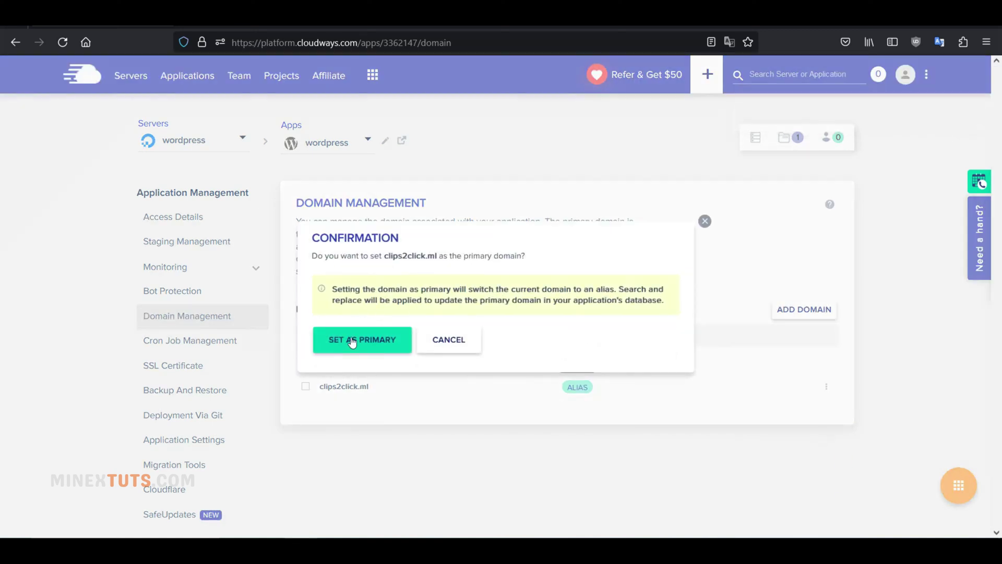
pyautogui.click(349, 341)
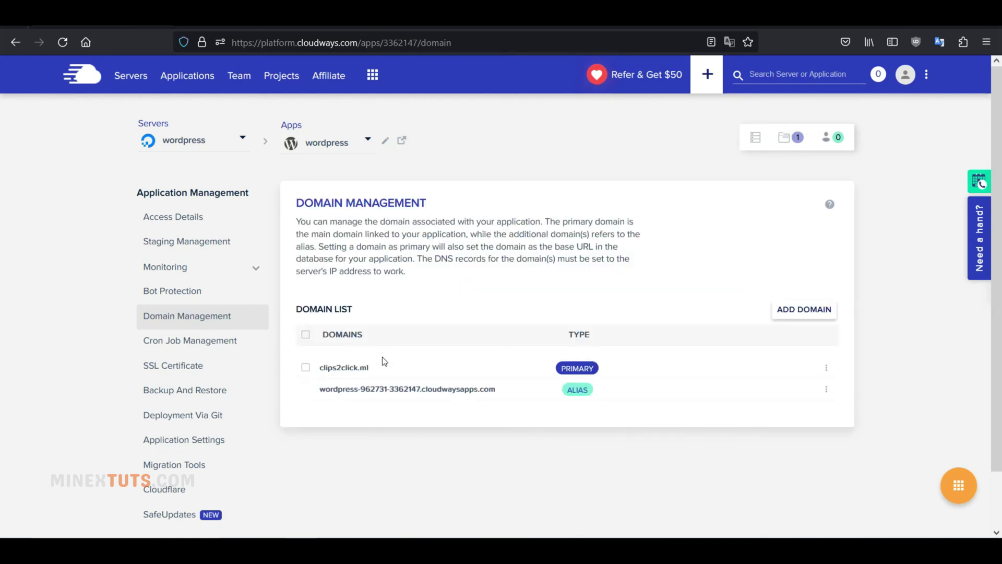
pyautogui.hotkey('ctrl', 't')
pyautogui.write('clips')
pyautogui.write('2click.ml')
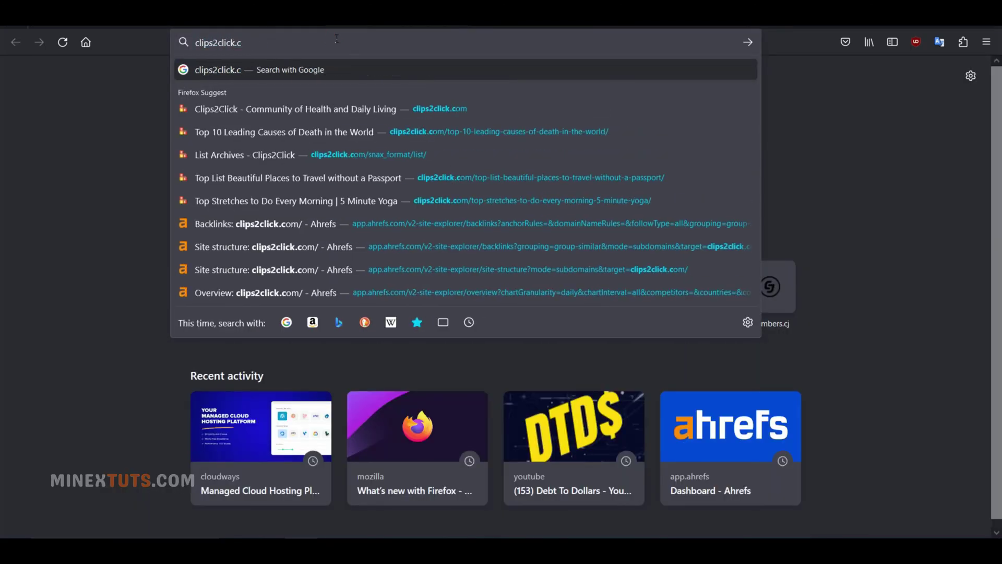
pyautogui.press('Return')
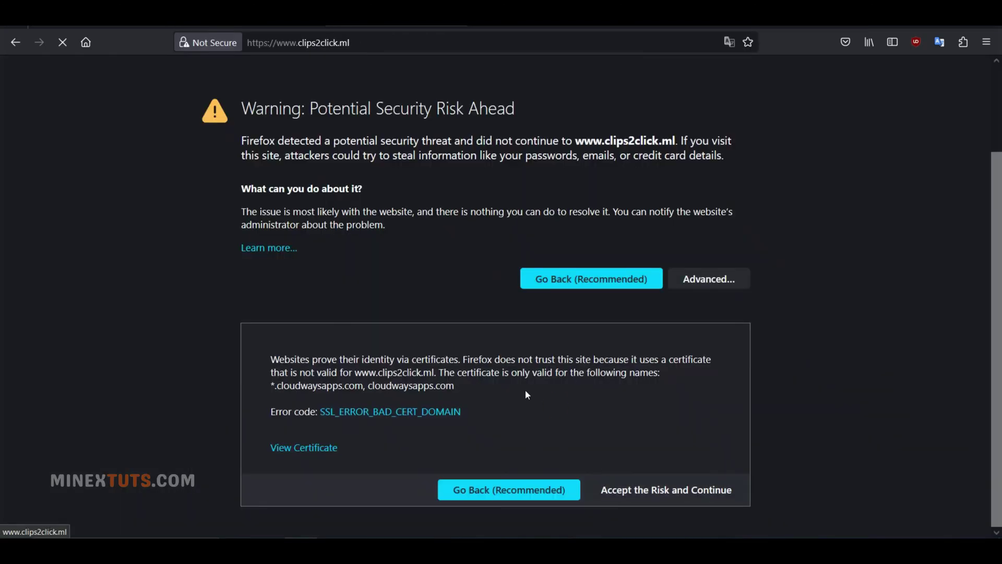
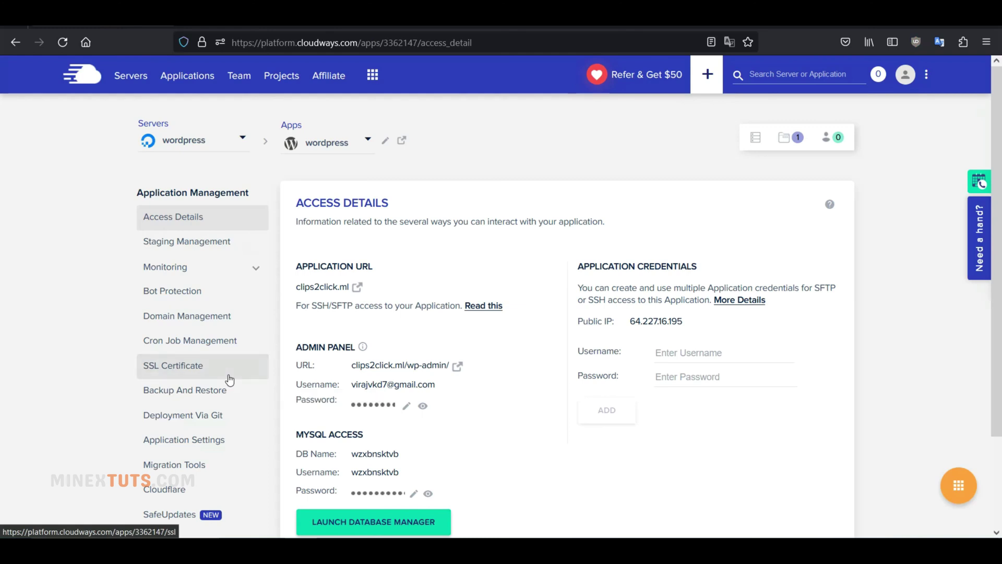
# Open the wordpress app's SSL Certificate page and expand the certificate type list.
pyautogui.click(228, 375)
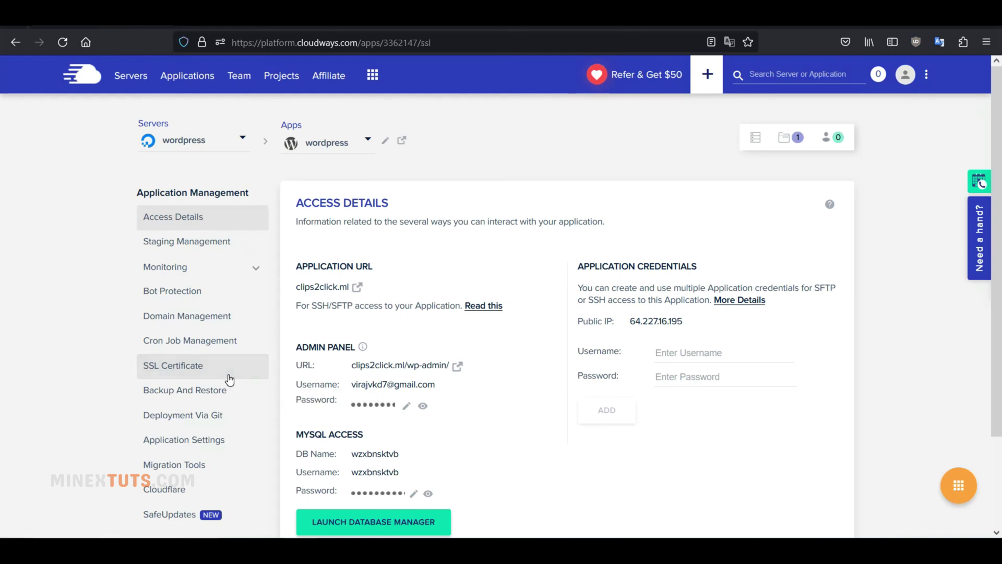
pyautogui.click(426, 300)
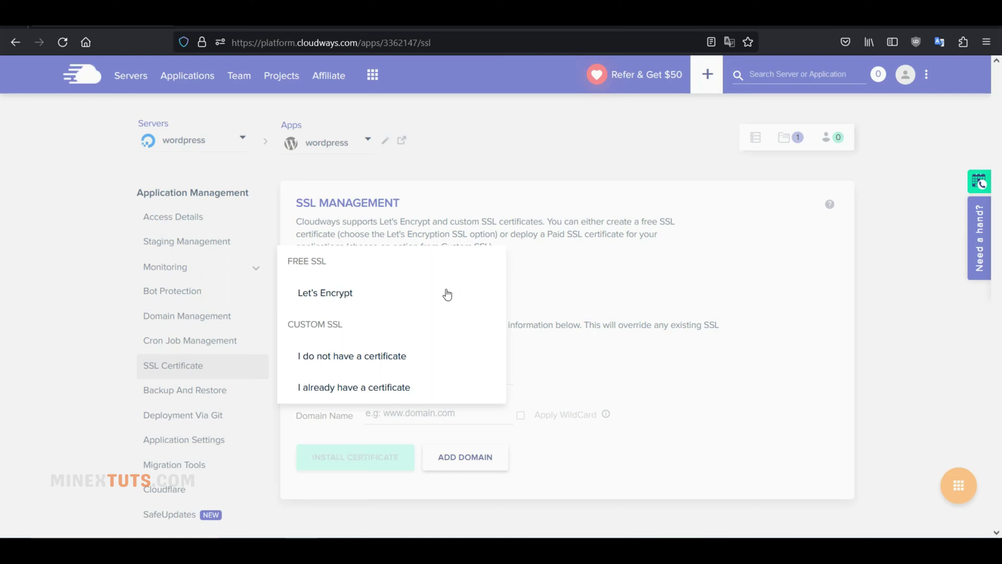
# Choose Let's Encrypt and enter the contact e-mail address and the domain clips2click.ml.
pyautogui.click(343, 293)
pyautogui.click(432, 374)
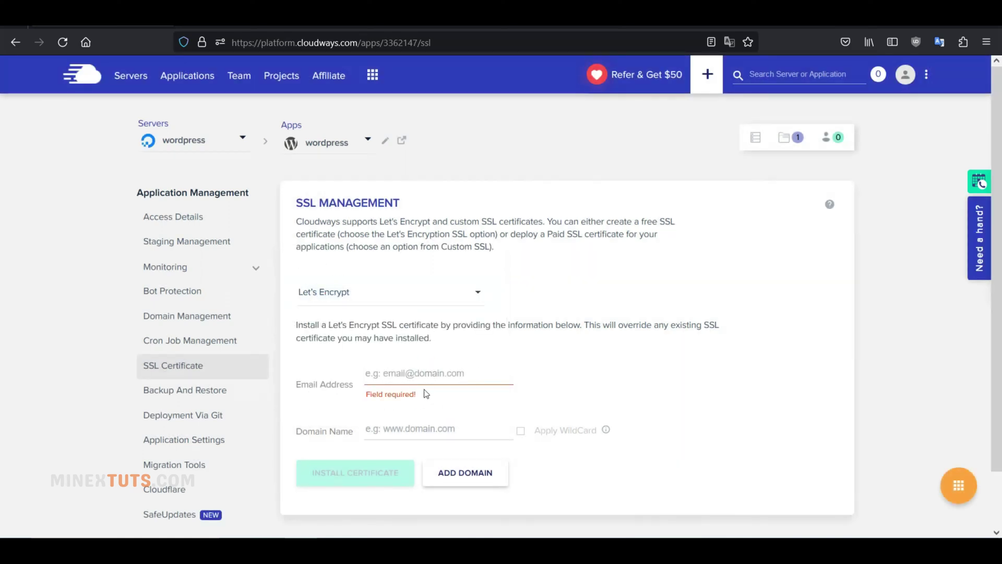
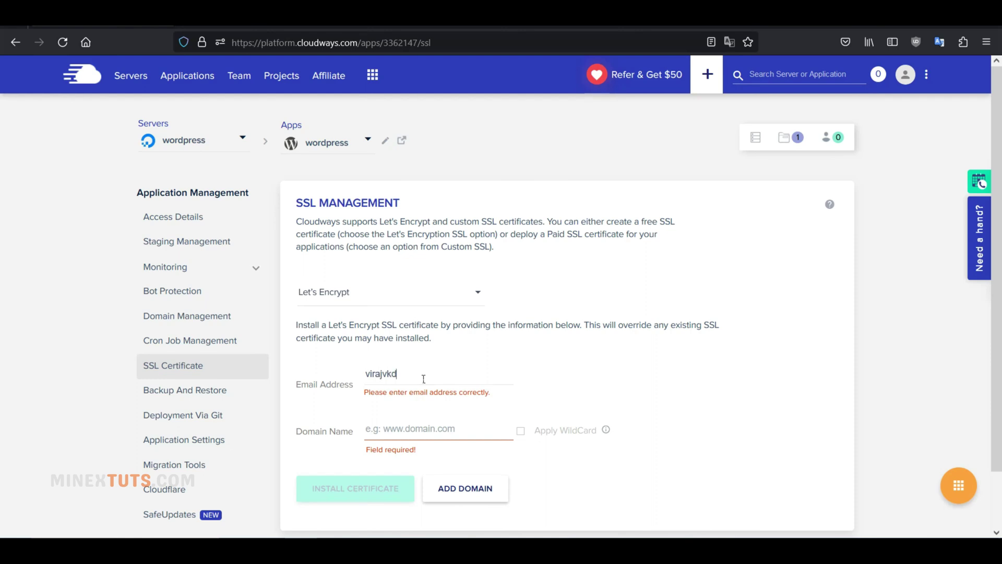
pyautogui.click(424, 420)
pyautogui.write('clips')
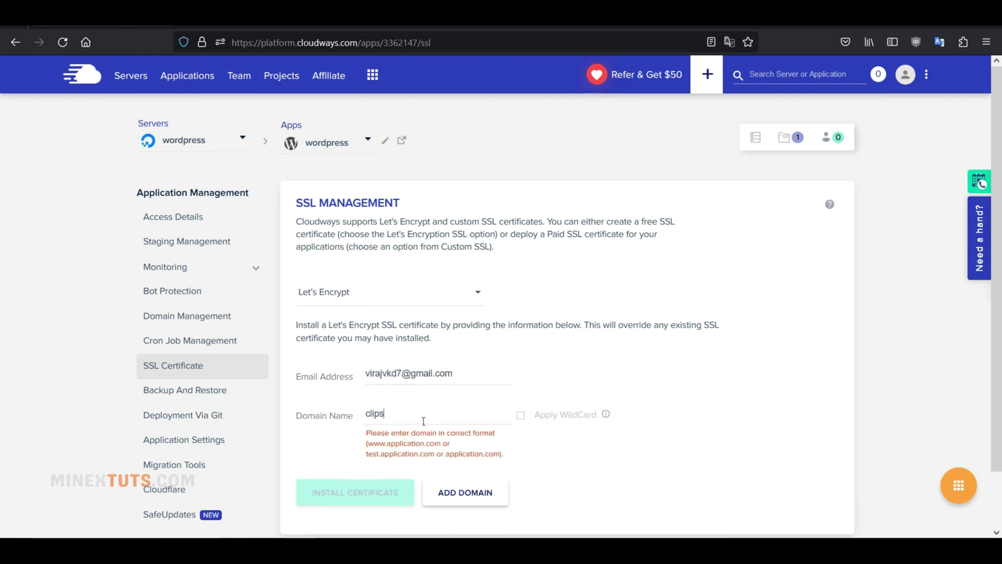
pyautogui.write('2click.ml')
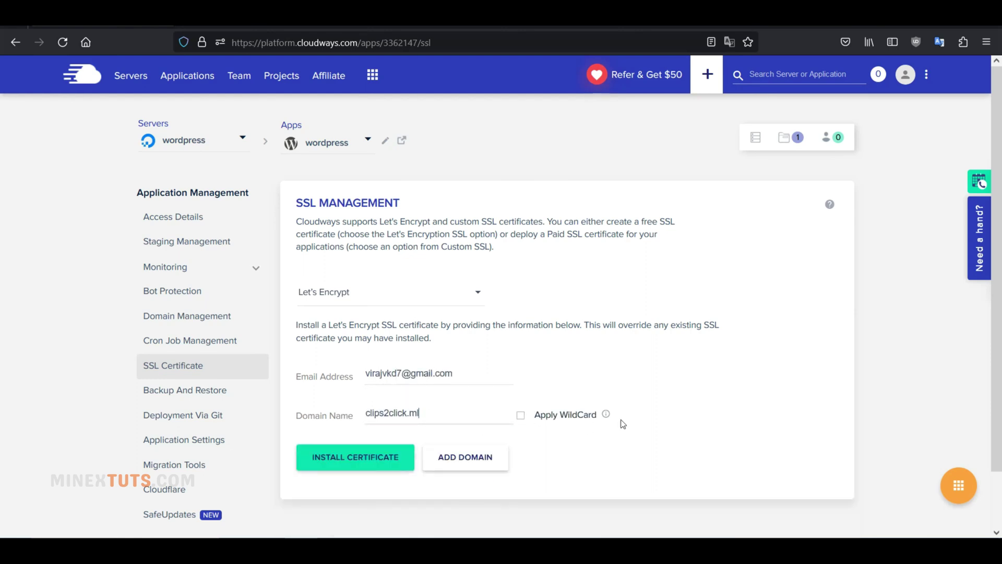
# Apply the wildcard for *.clips2click.ml and copy the _acme-challenge record name.
pyautogui.moveTo(607, 418)
pyautogui.click(521, 415)
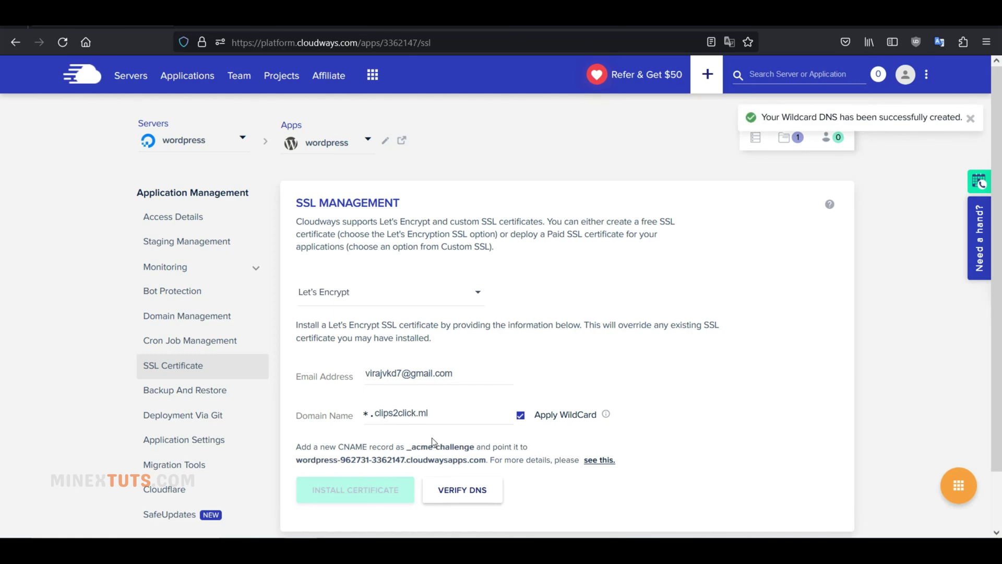
pyautogui.scroll(-2, 431, 437)
pyautogui.moveTo(407, 447); pyautogui.dragTo(474, 447)
pyautogui.hotkey('ctrl', 'c')
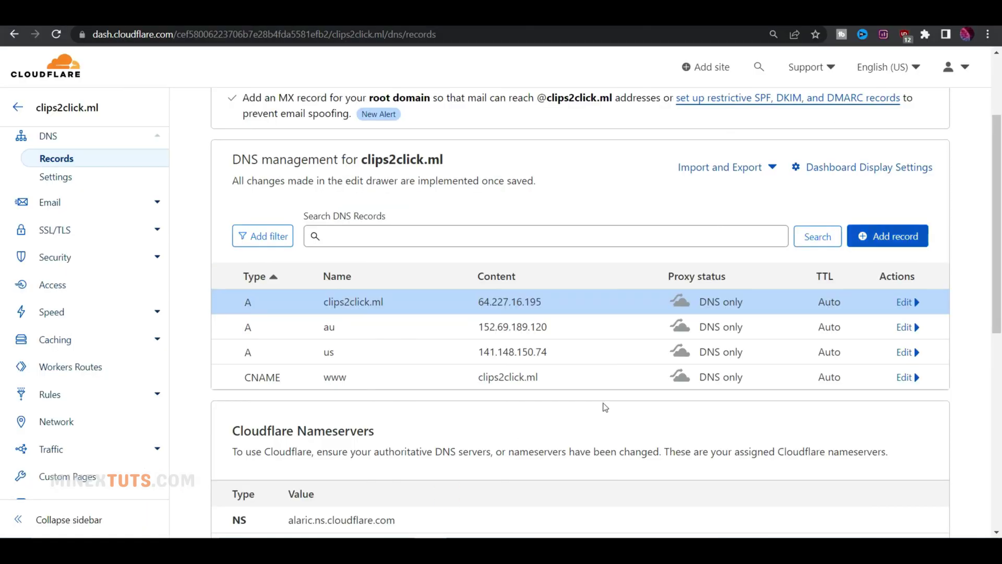
# Add a new CNAME record in Cloudflare named _acme-challenge.
pyautogui.click(866, 236)
pyautogui.click(287, 321)
pyautogui.click(275, 446)
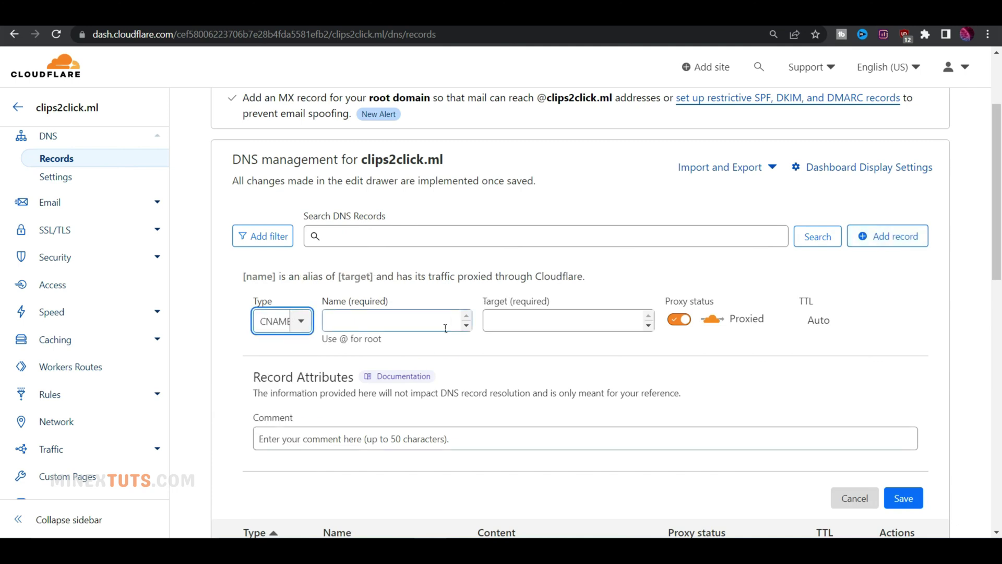
pyautogui.click(445, 327)
pyautogui.hotkey('ctrl', 'v')
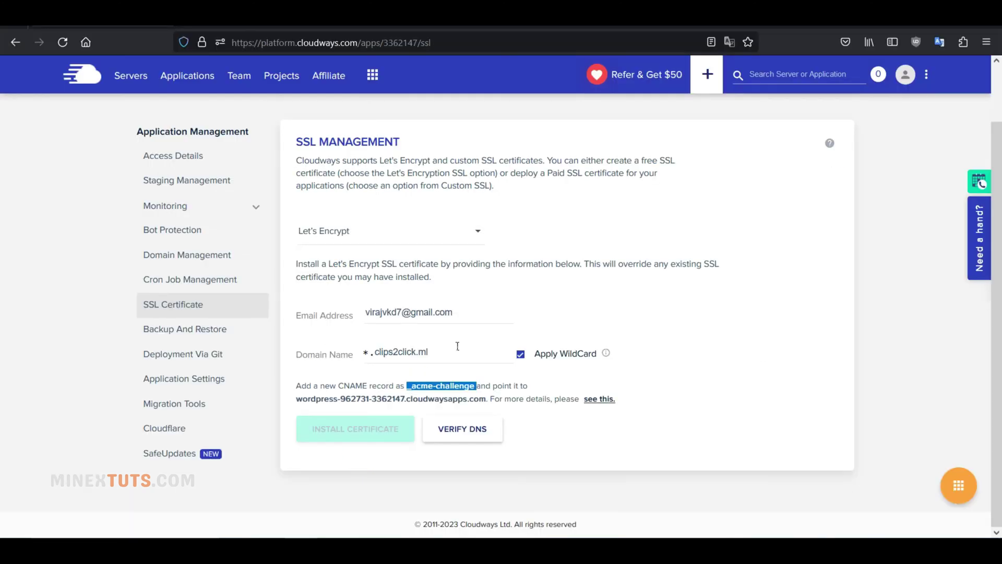
# Set the record's target to the app's cloudwaysapps.com hostname copied from Cloudways.
pyautogui.moveTo(296, 400); pyautogui.dragTo(486, 406)
pyautogui.hotkey('ctrl', 'c')
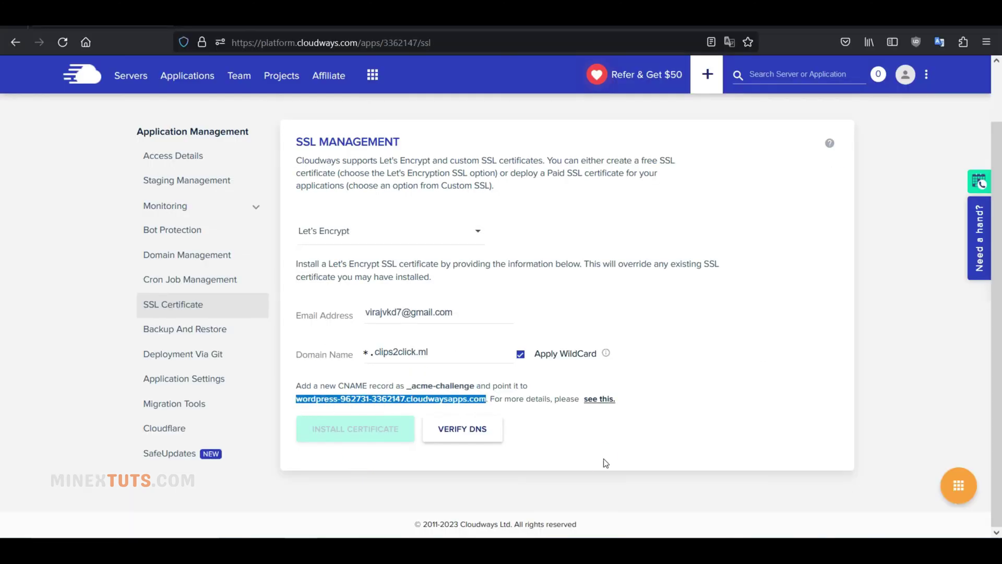
pyautogui.moveTo(396, 554)
pyautogui.click(397, 501)
pyautogui.press('Tab')
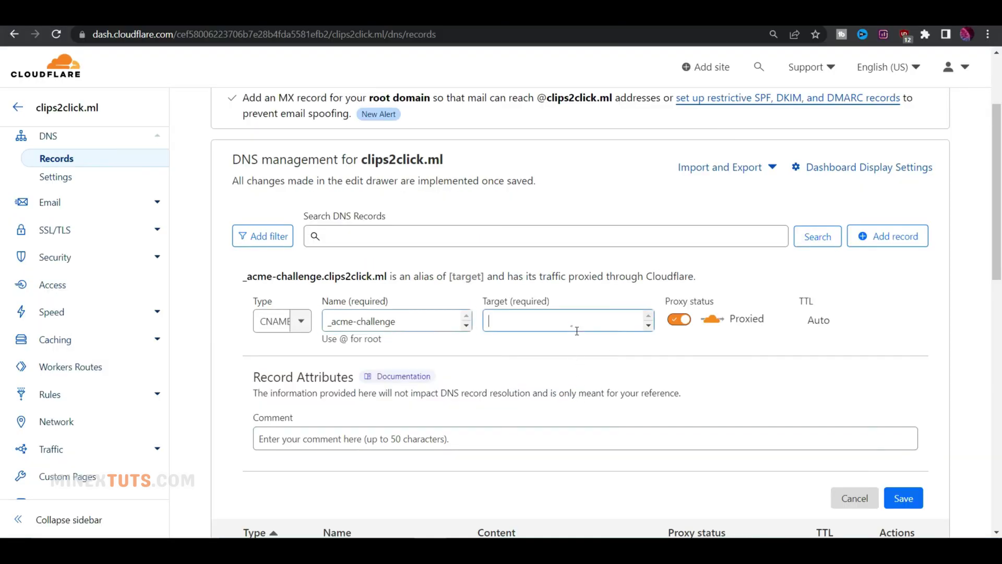
pyautogui.hotkey('ctrl', 'v')
# Make the CNAME DNS only, save it, and have Cloudways detect the new record.
pyautogui.click(679, 319)
pyautogui.scroll(-4, 867, 329)
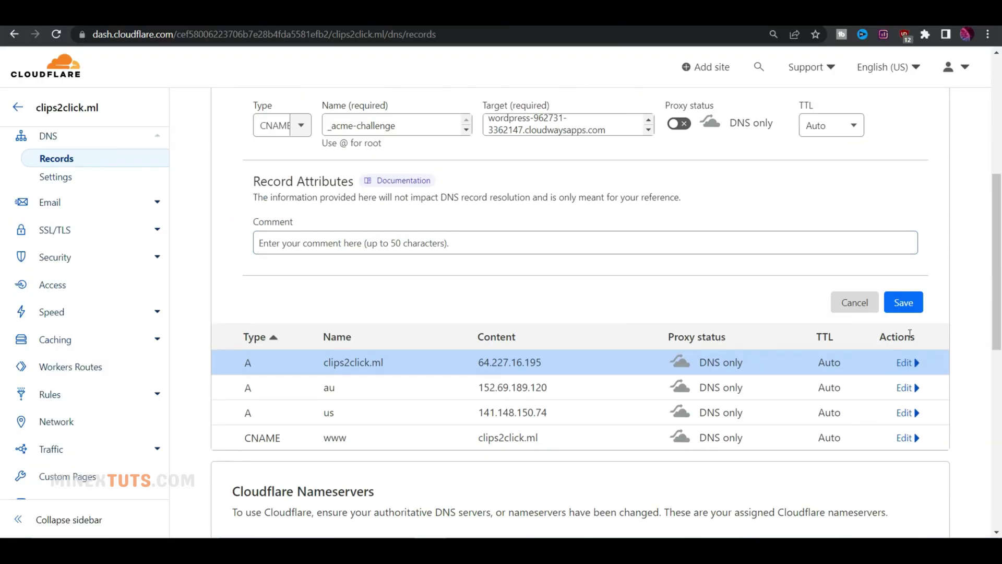
pyautogui.click(903, 302)
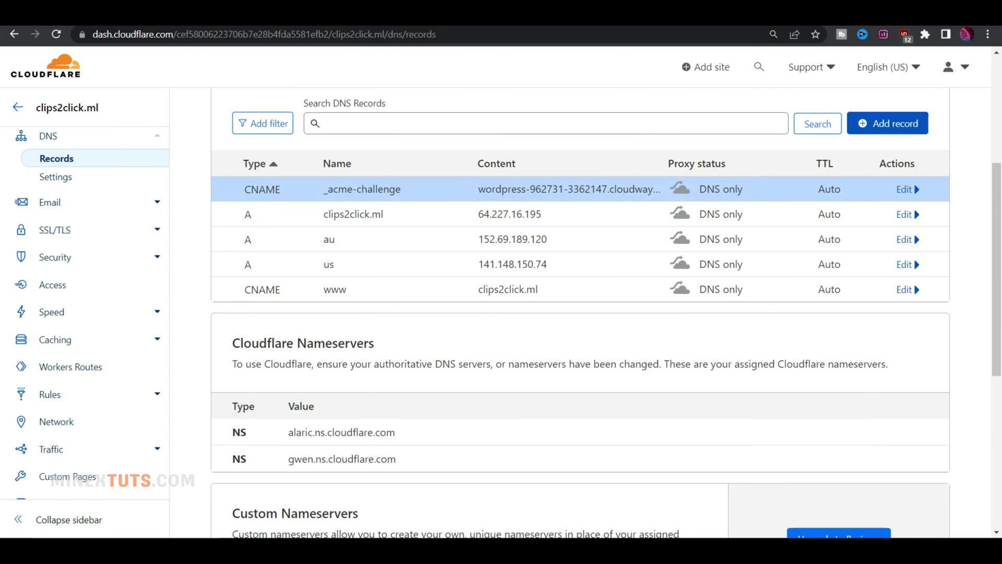
pyautogui.hotkey('alt', 'Tab')
pyautogui.click(464, 433)
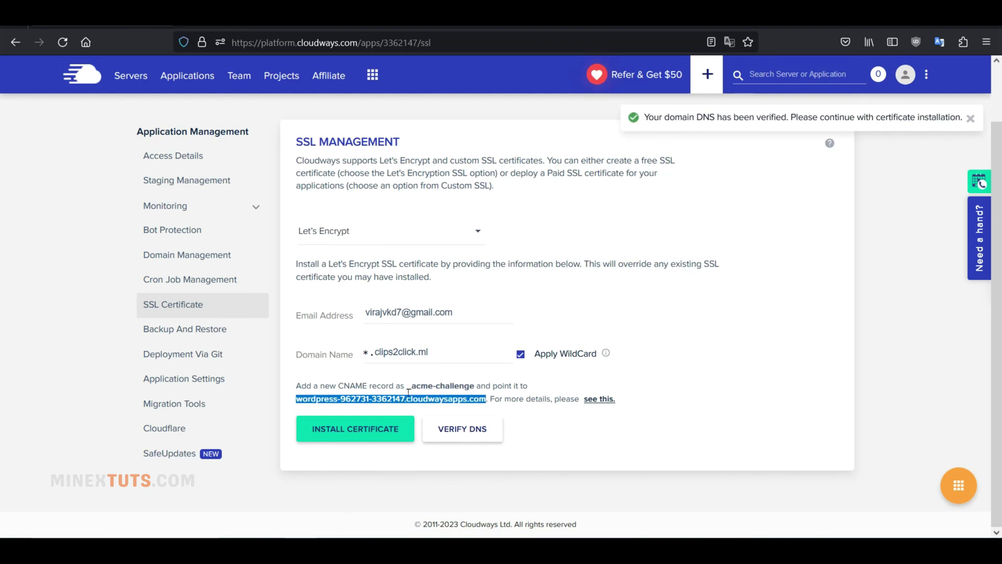
# Verify DNS for clips2click.ml and install the wildcard Let's Encrypt certificate.
pyautogui.click(478, 387)
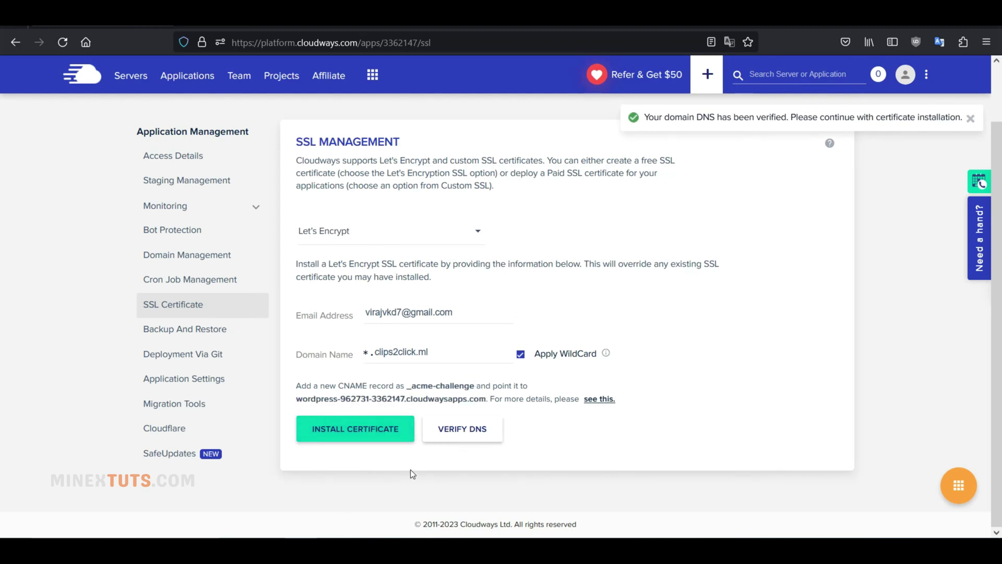
pyautogui.press('Return')
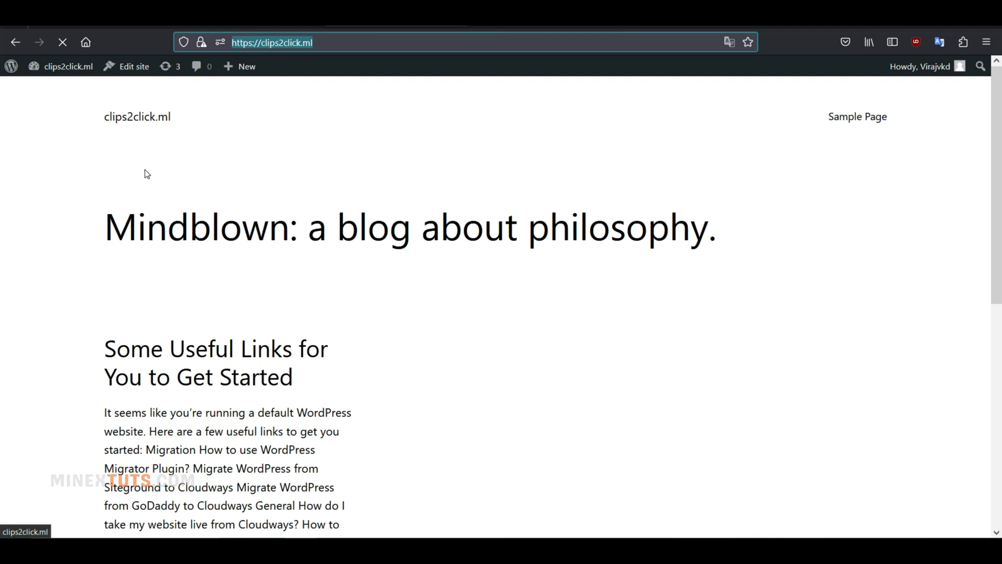
# Check the padlock details confirming clips2click.ml loads over a secure HTTPS connection.
pyautogui.click(204, 46)
pyautogui.click(206, 201)
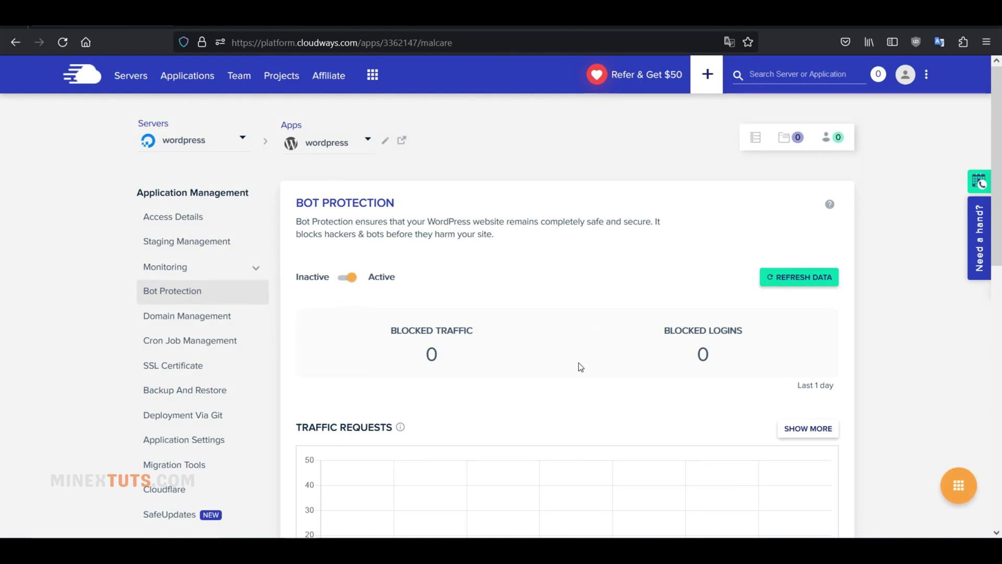
# Scroll the Bot Protection page, then open Migration Tools for the wordpress app.
pyautogui.scroll(-6, 581, 367)
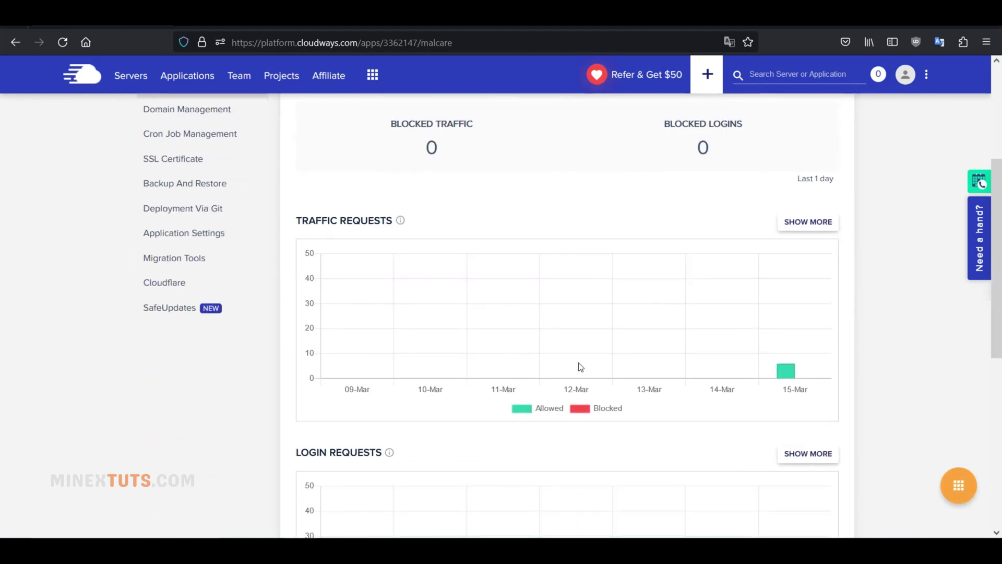
pyautogui.scroll(1, 580, 367)
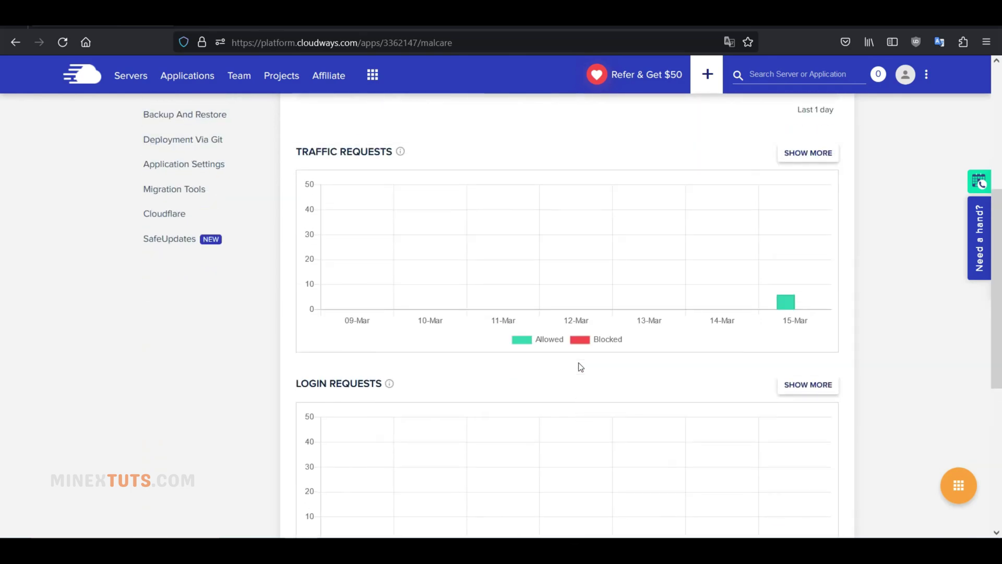
pyautogui.scroll(-5, 581, 367)
pyautogui.scroll(-1, 578, 367)
pyautogui.scroll(10, 578, 367)
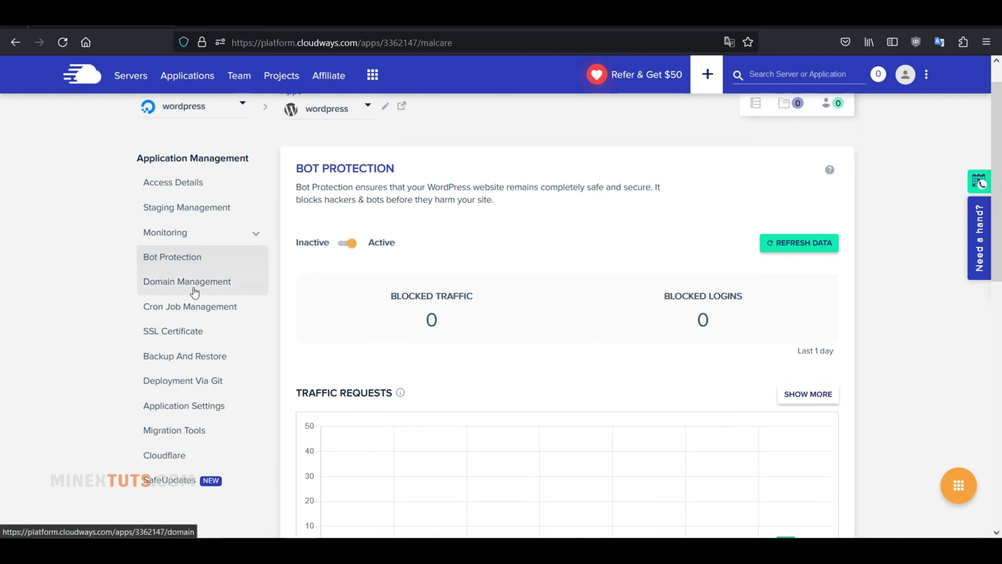
pyautogui.click(174, 430)
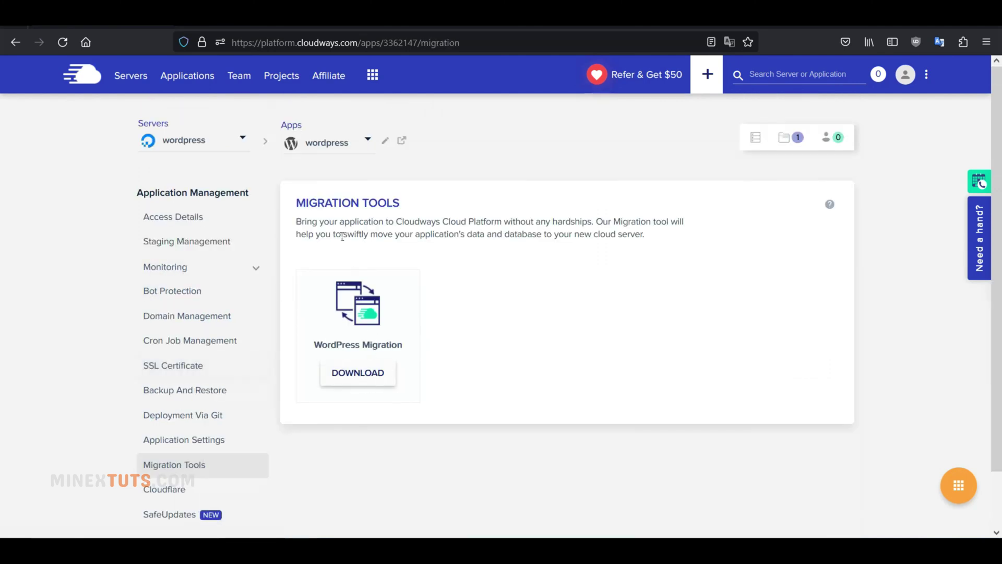
pyautogui.moveTo(323, 222); pyautogui.dragTo(547, 224)
pyautogui.click(556, 256)
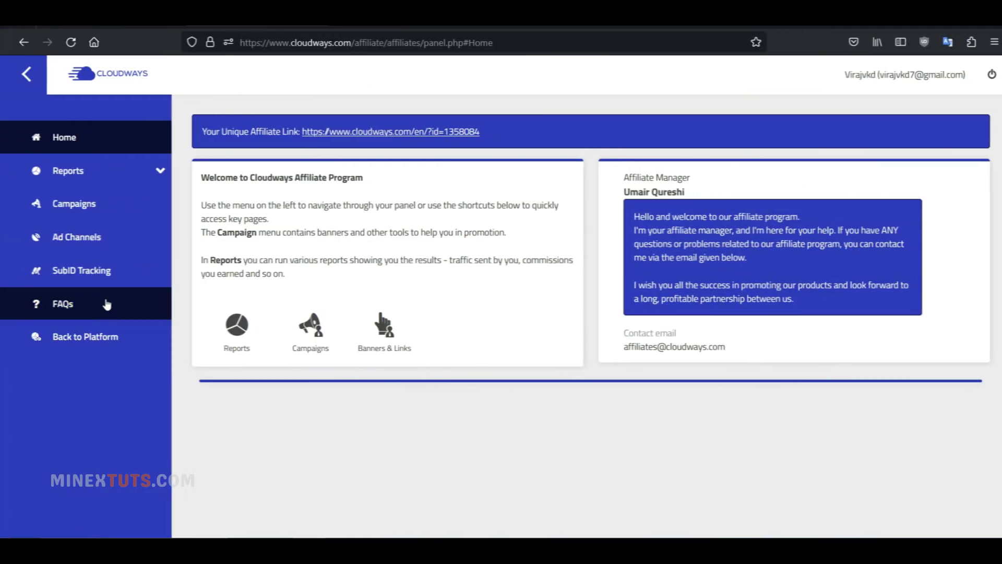
# Open affiliate Campaigns and estimate earnings for 5 customers a month on the 1GB plan ($2,073).
pyautogui.click(139, 219)
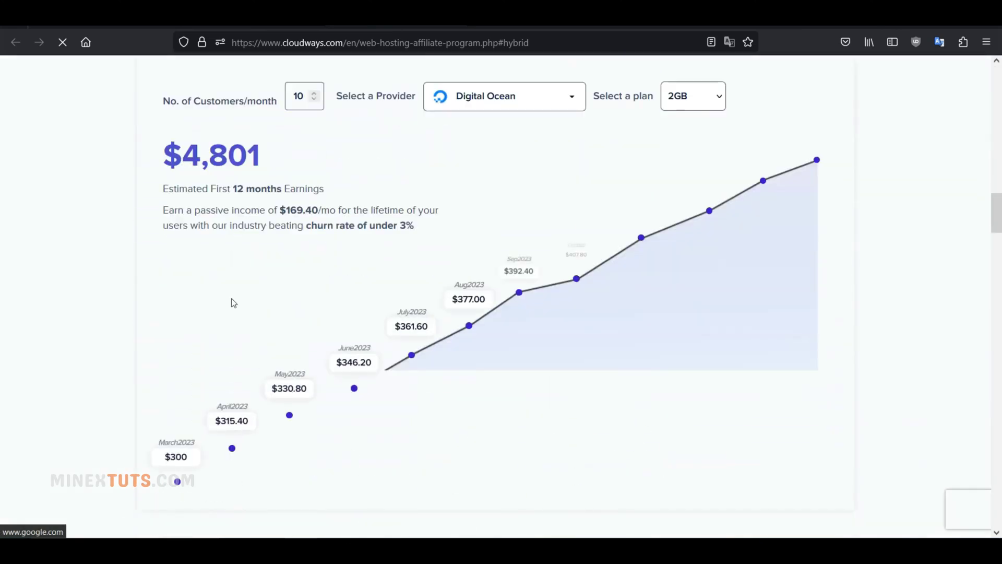
pyautogui.click(686, 243)
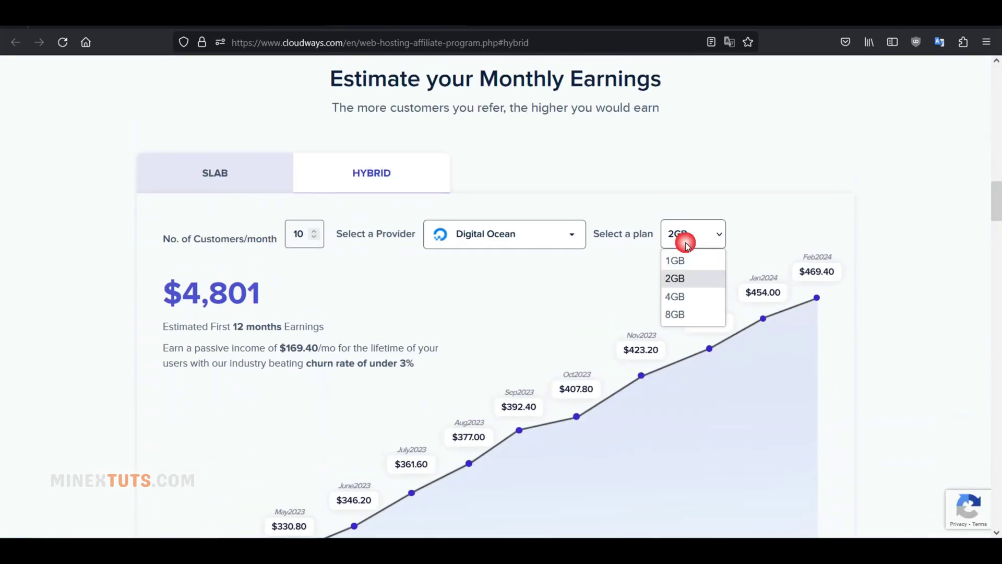
pyautogui.click(674, 261)
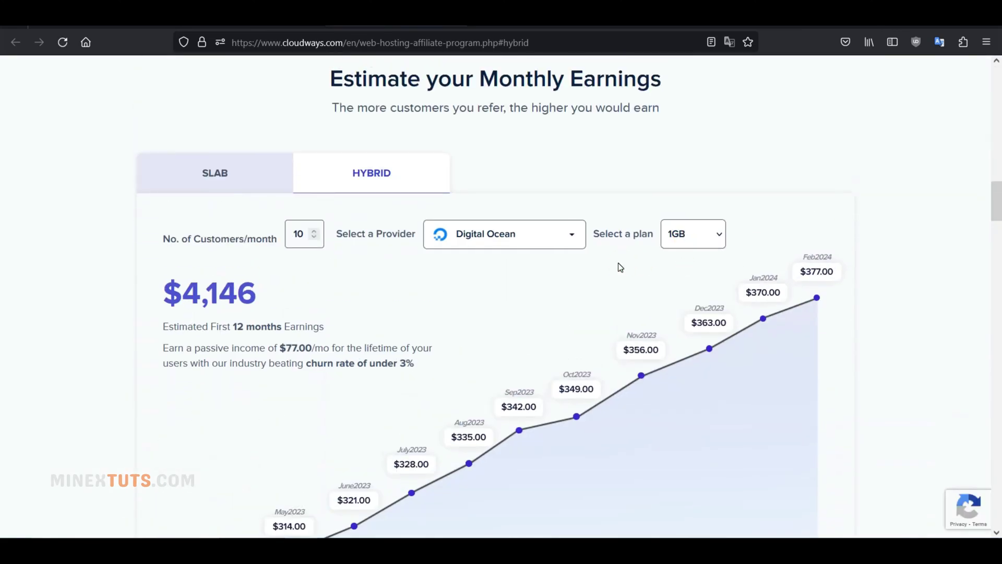
pyautogui.click(312, 238)
pyautogui.click(312, 239)
pyautogui.click(313, 239)
pyautogui.click(313, 238)
pyautogui.click(312, 238)
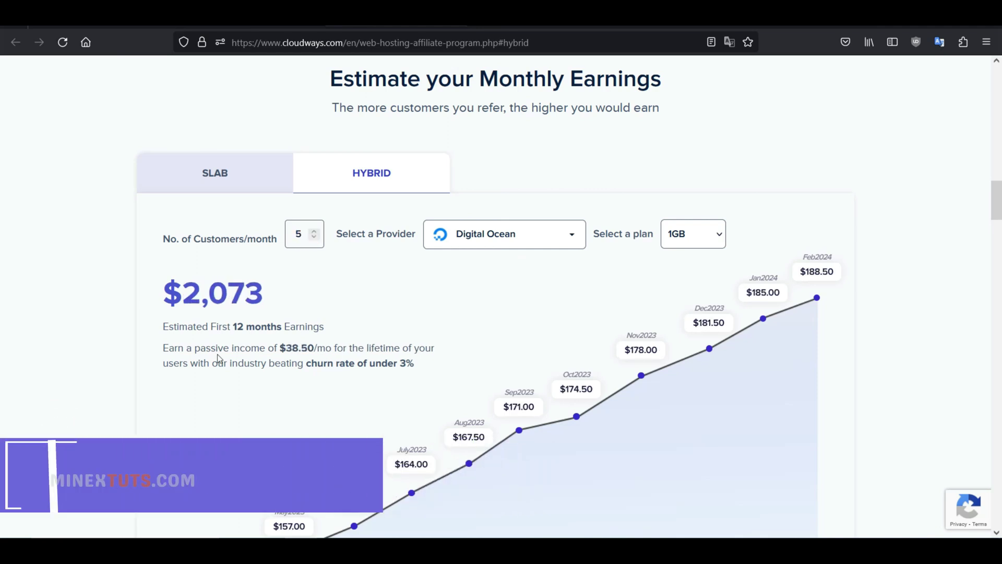
pyautogui.scroll(-4, 200, 327)
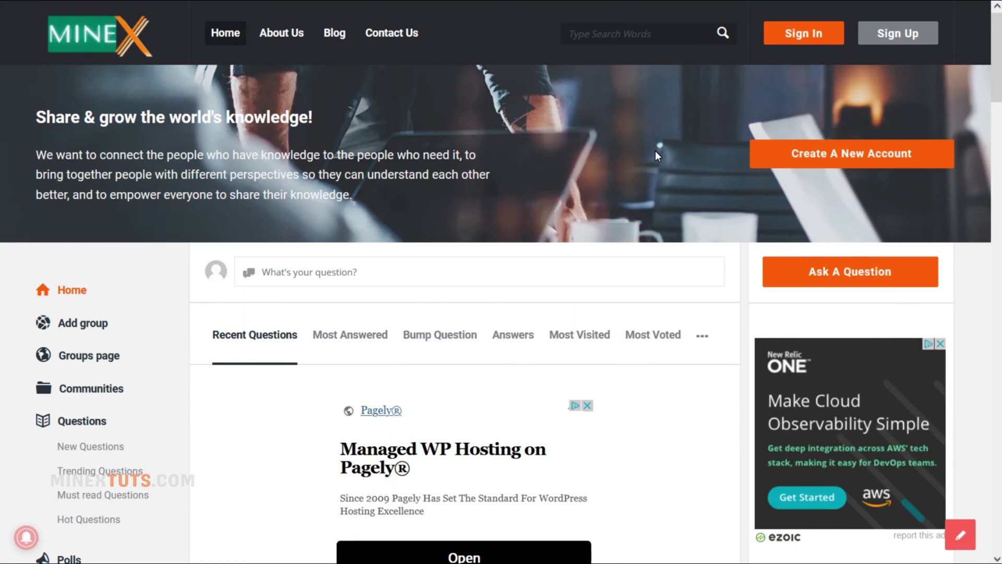
# Open the Ask A Question form and scroll to the Details, Captcha and Publish fields.
pyautogui.click(793, 264)
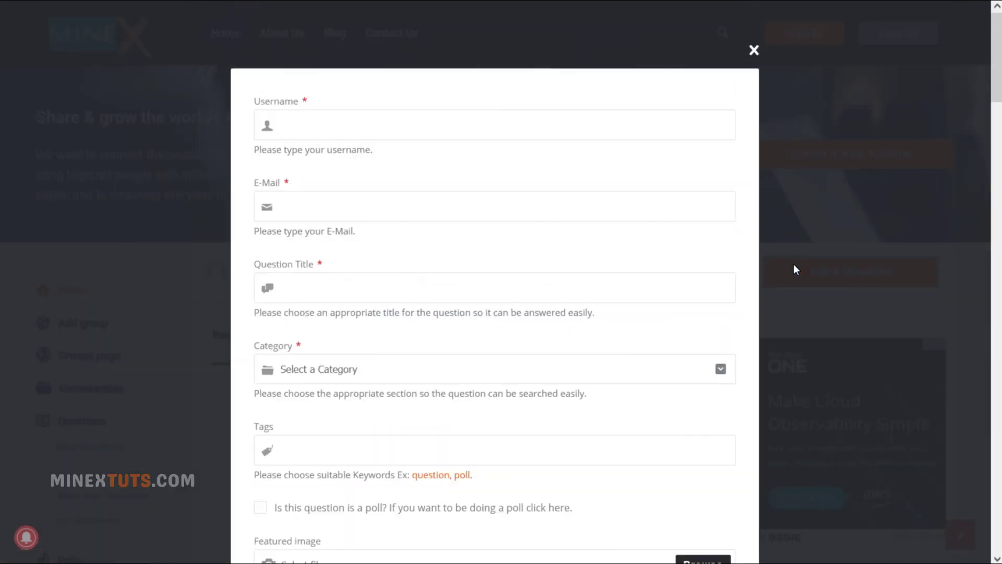
pyautogui.scroll(-9, 599, 298)
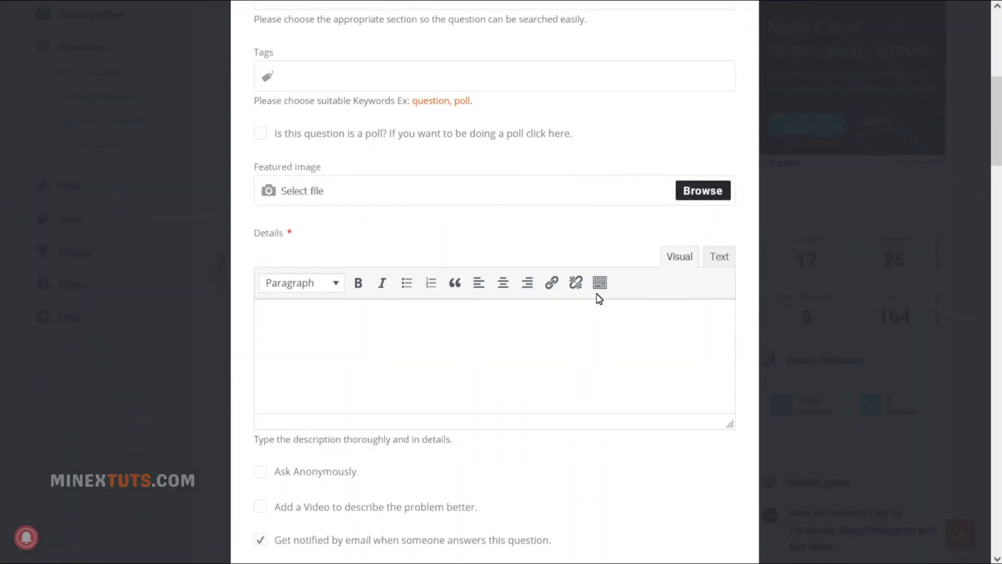
pyautogui.scroll(-3, 599, 299)
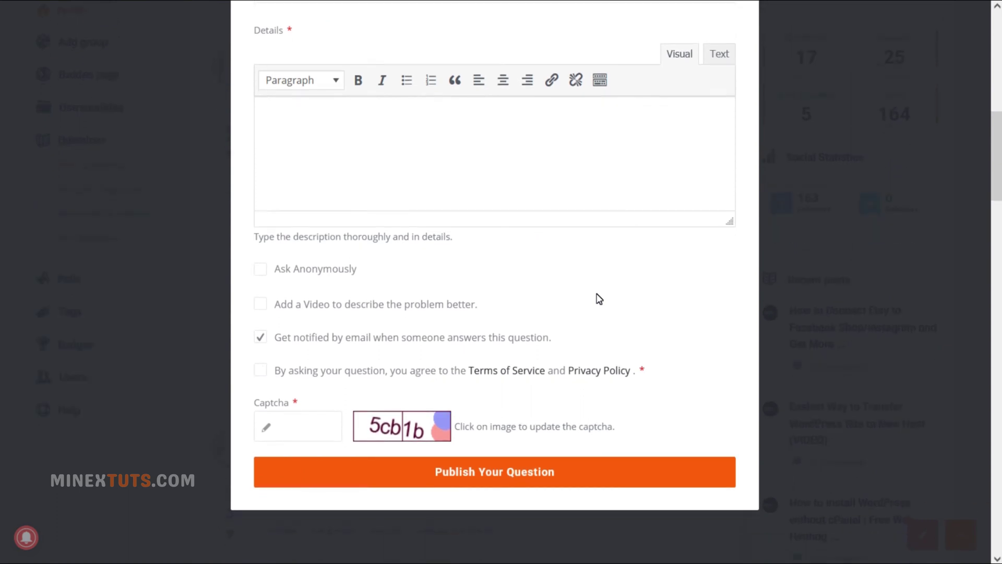
pyautogui.scroll(-1, 599, 299)
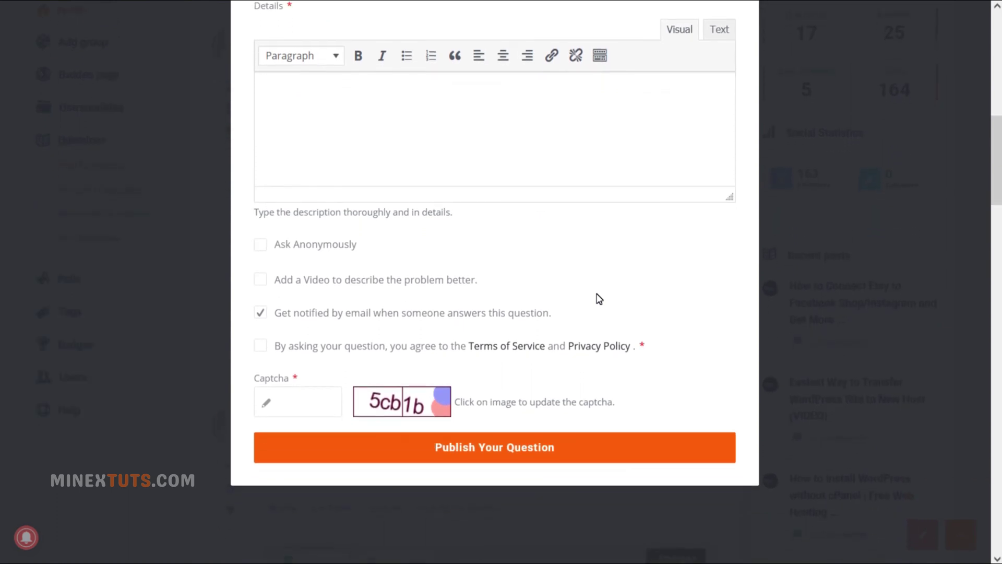